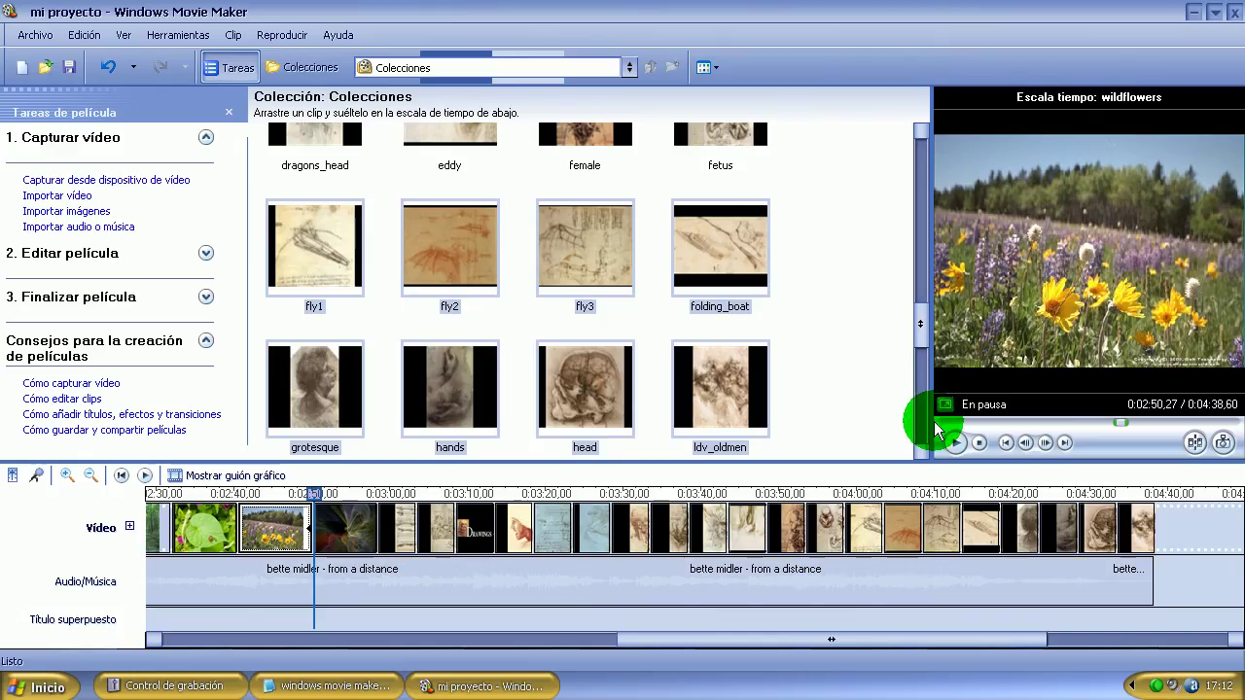
- Preview the movie from the beginning, briefly check the recording volume controls, and stop playback
click(977, 443)
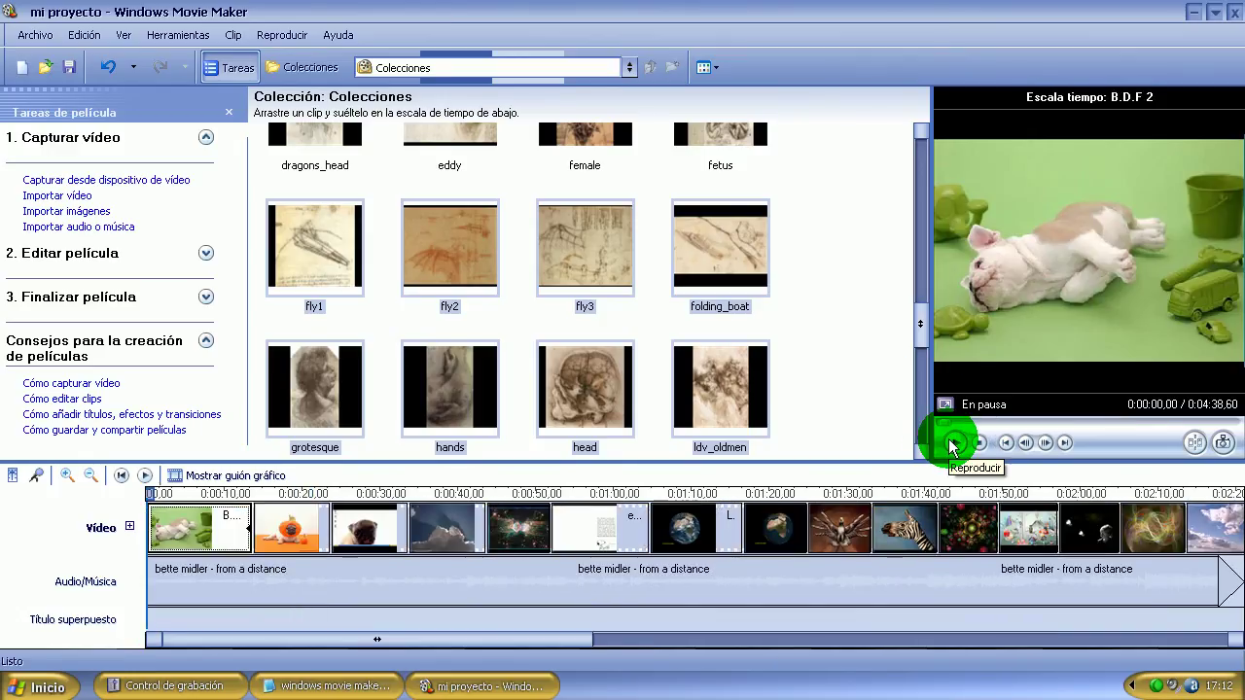
click(954, 443)
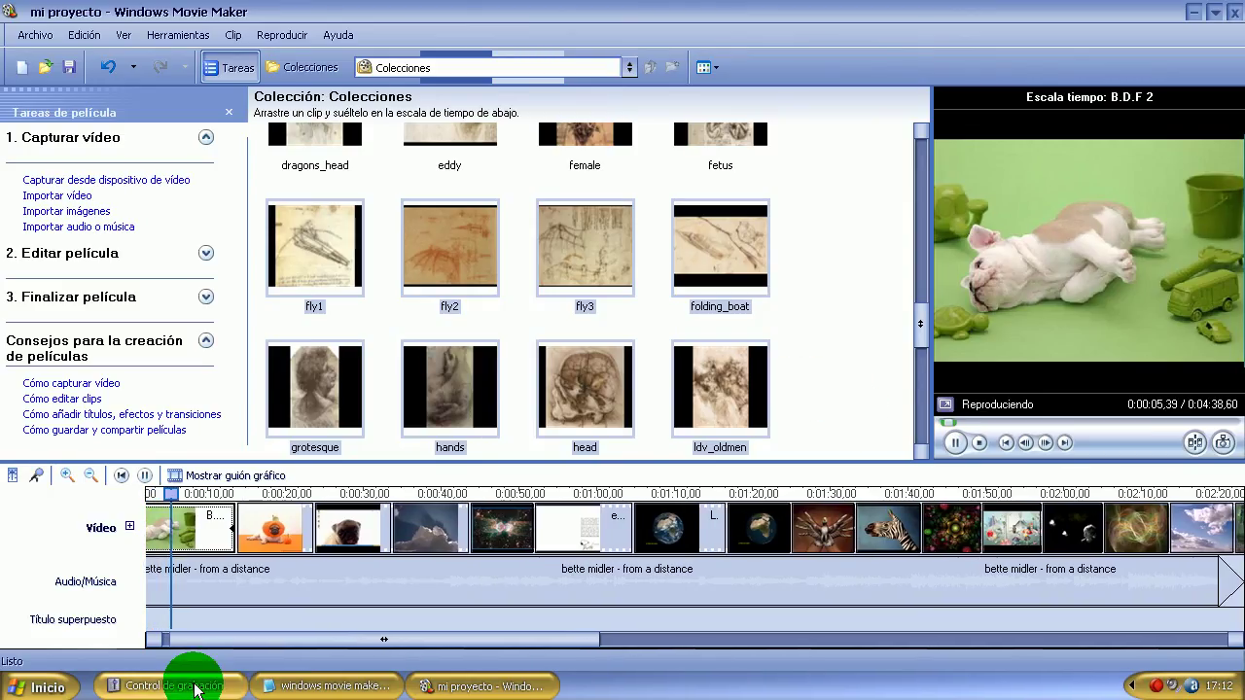
click(187, 684)
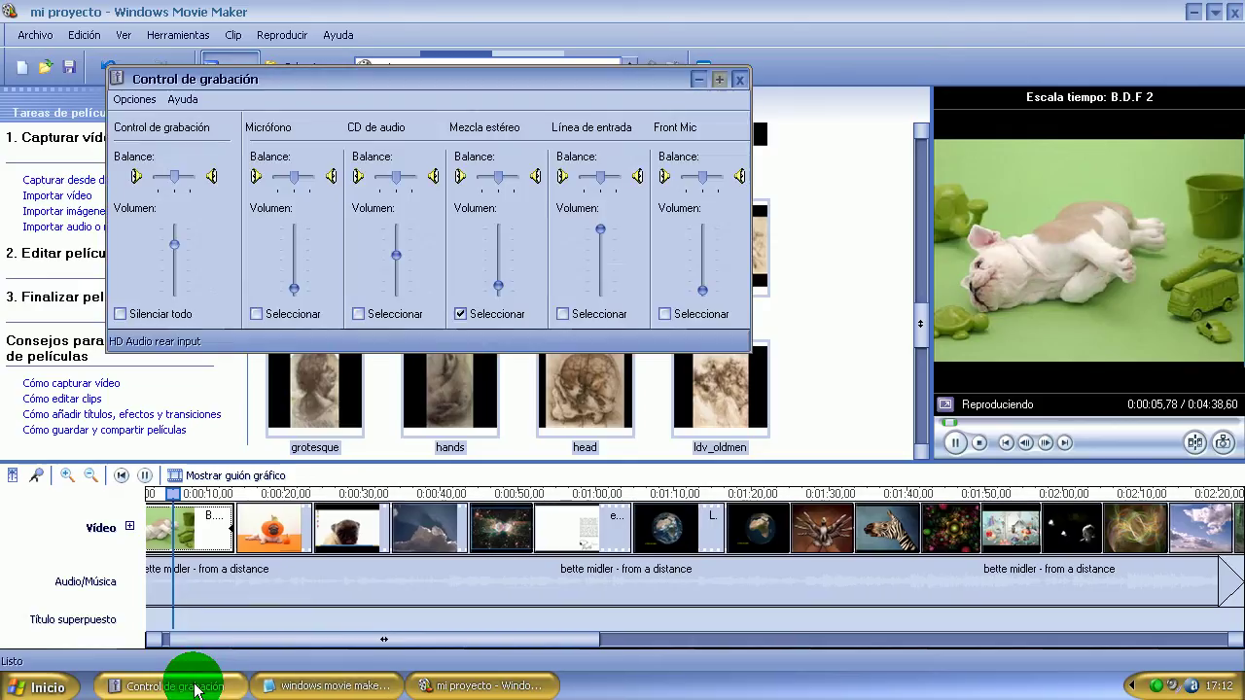
click(699, 80)
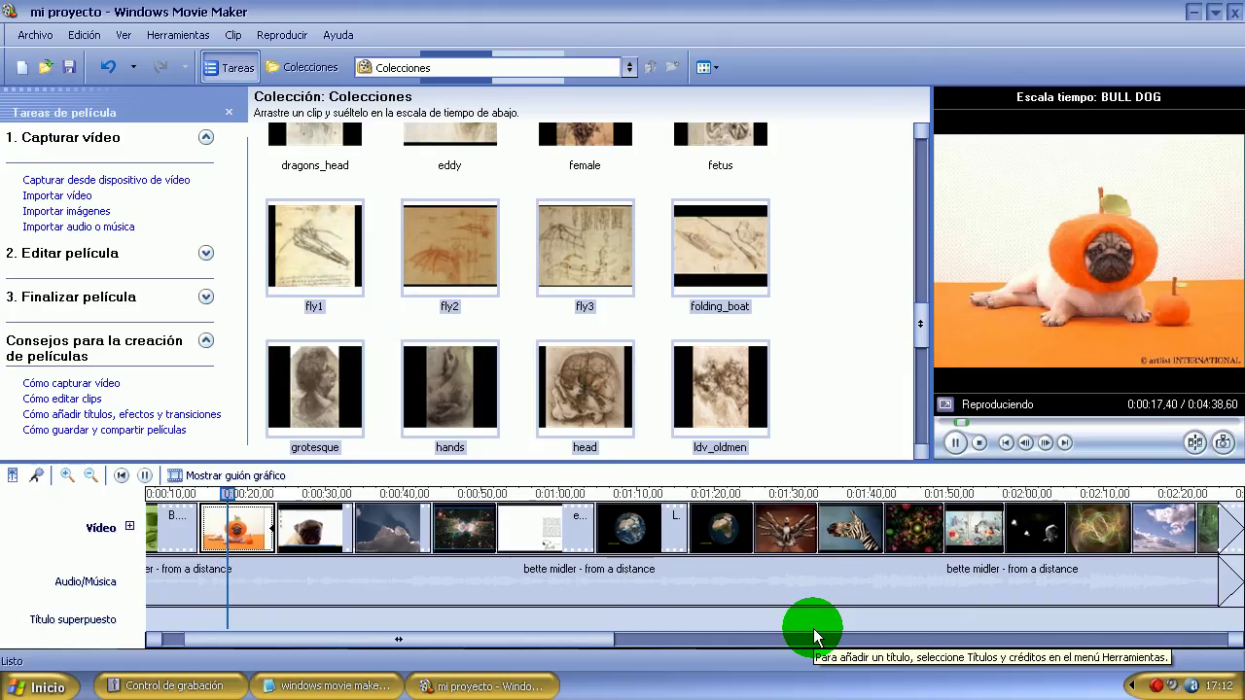
click(979, 443)
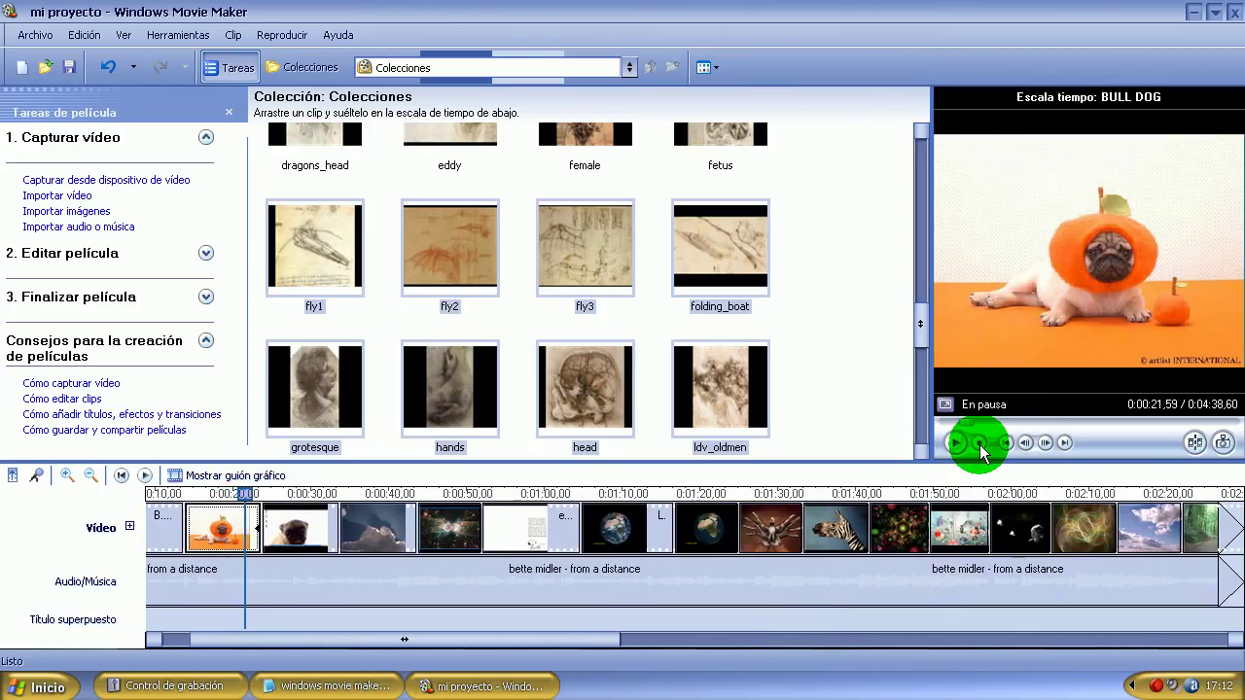
click(187, 586)
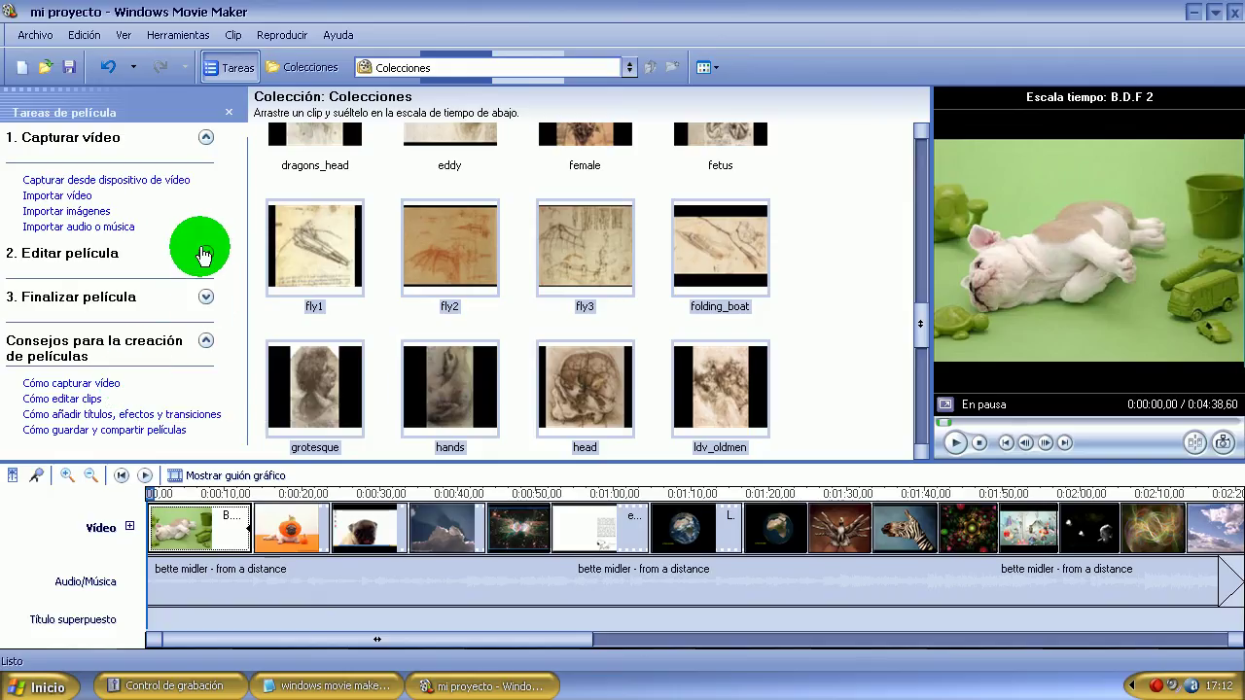
- Show the video effects and apply Edad, antiguo to the first clip and Grano de película to the BULL DOG clip
click(203, 254)
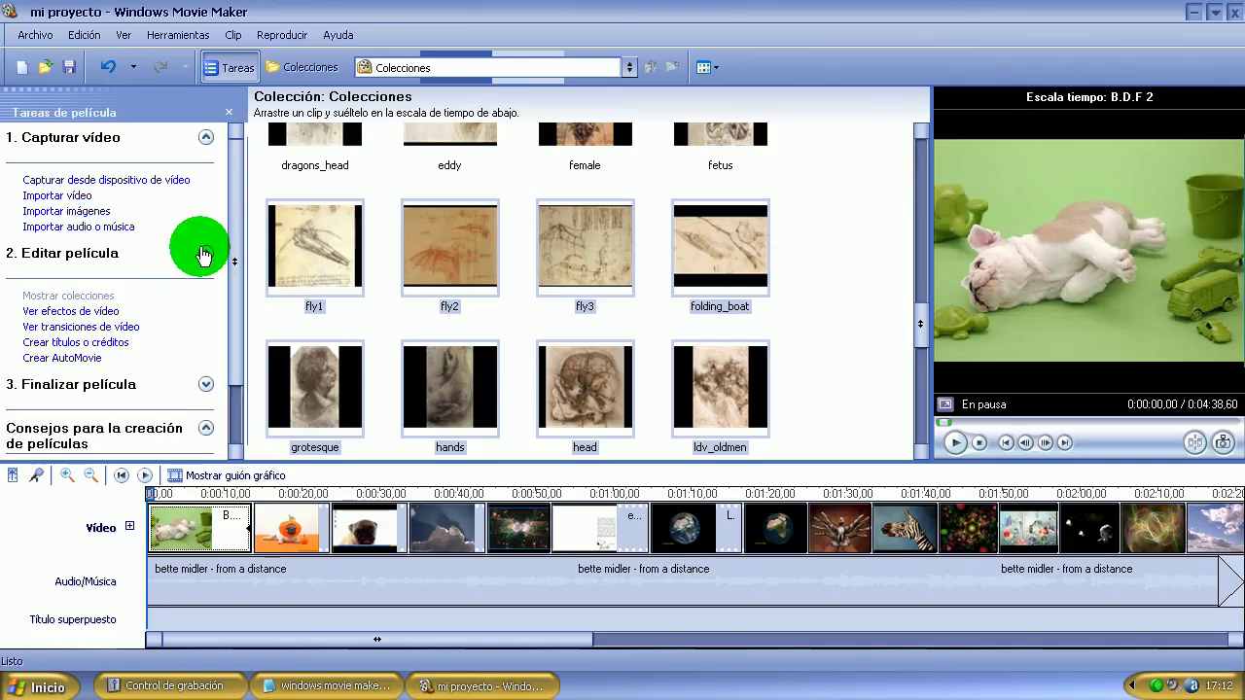
click(93, 312)
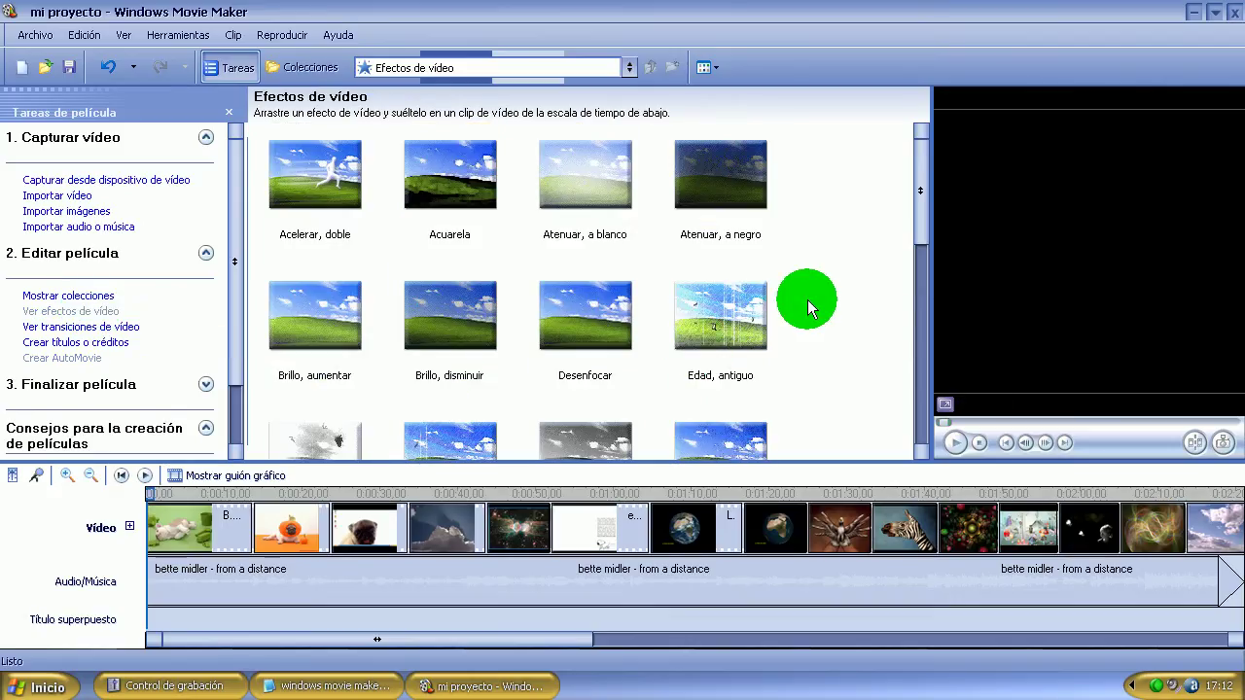
click(920, 454)
click(920, 454)
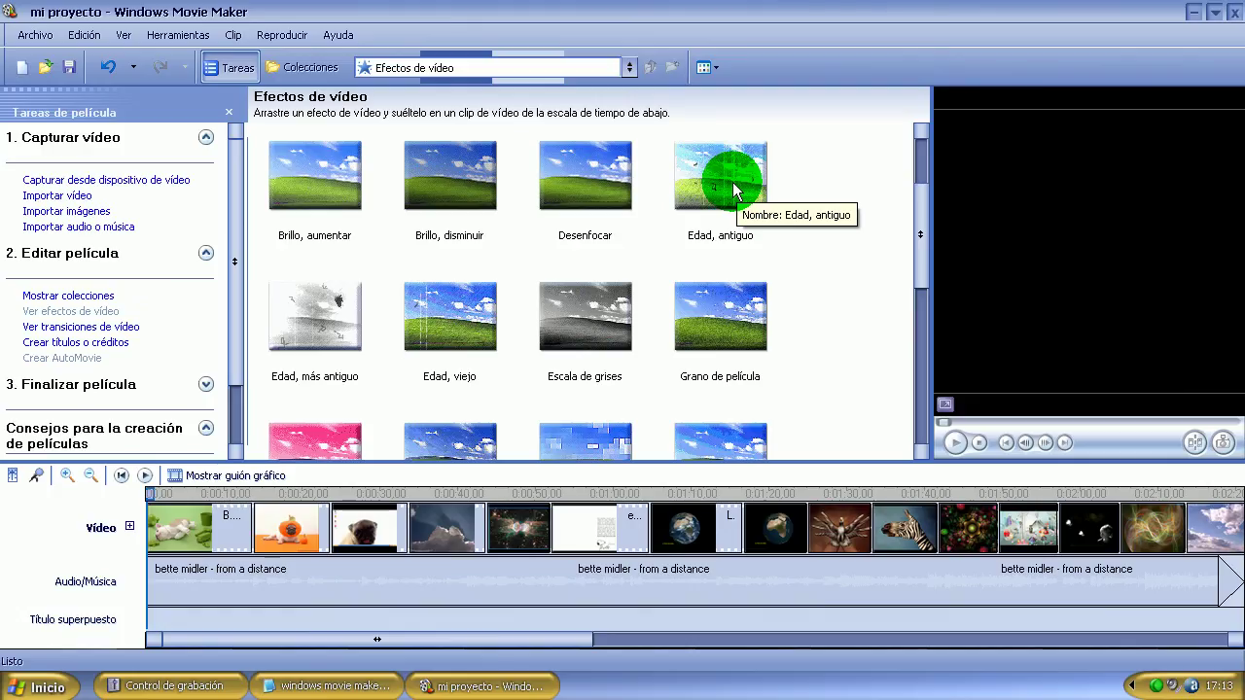
drag(733, 182, 174, 533)
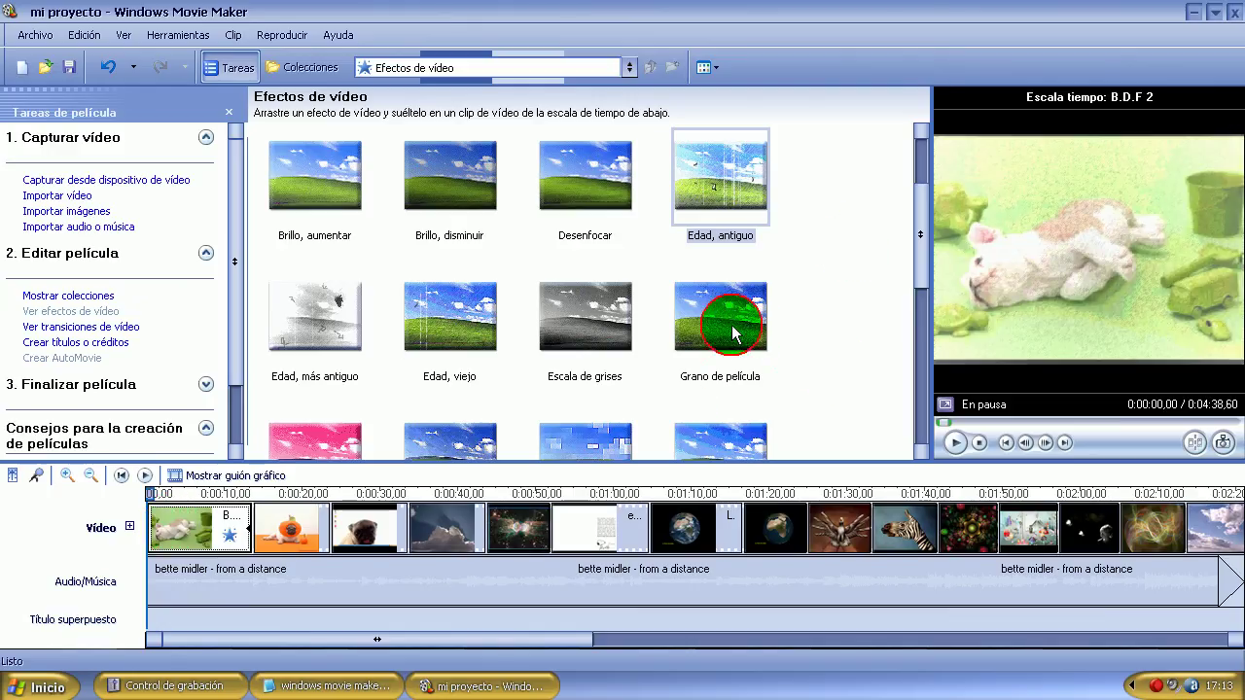
drag(730, 323, 297, 527)
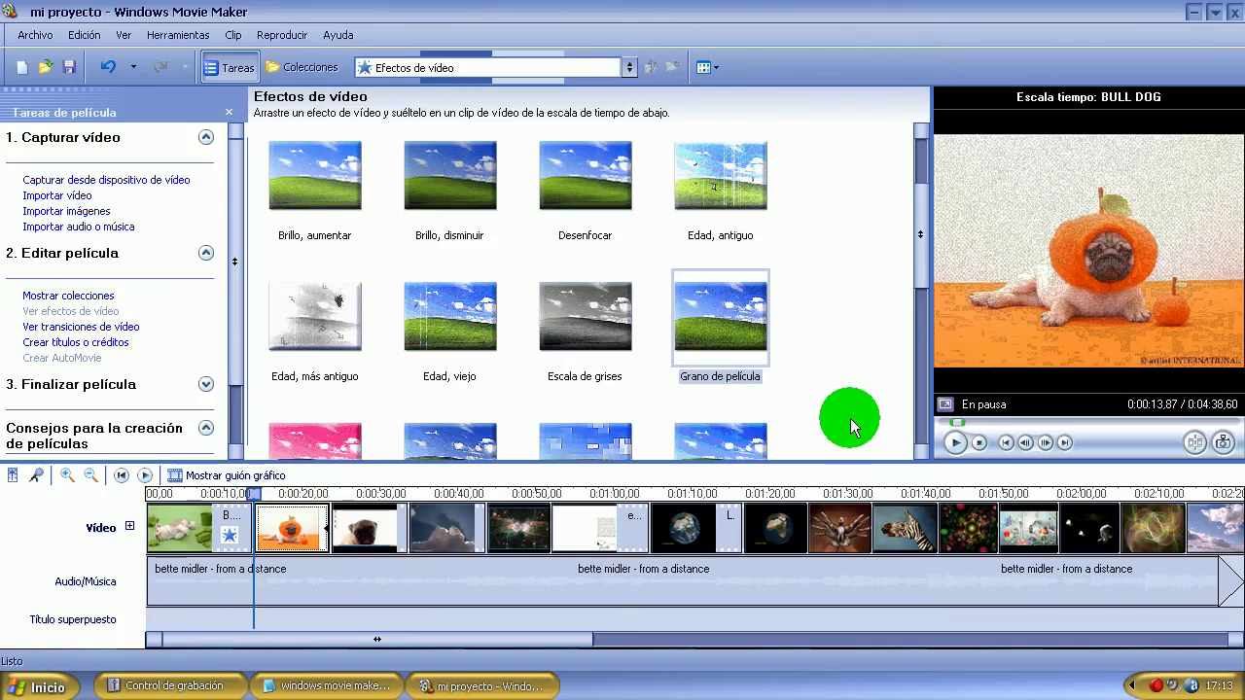
- Apply the Posterizar effect to the Clouds clip and the Tono sepia effect to the BULL DOG clip
scroll(926, 461, down, 4)
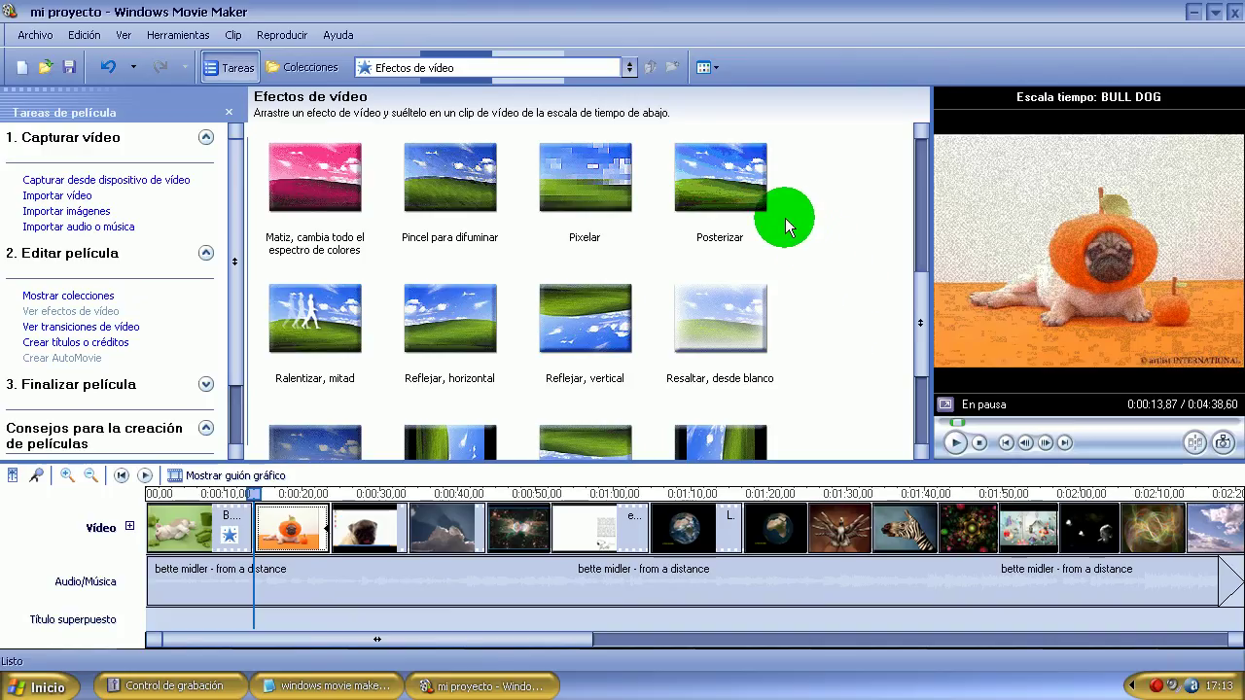
drag(749, 206, 439, 518)
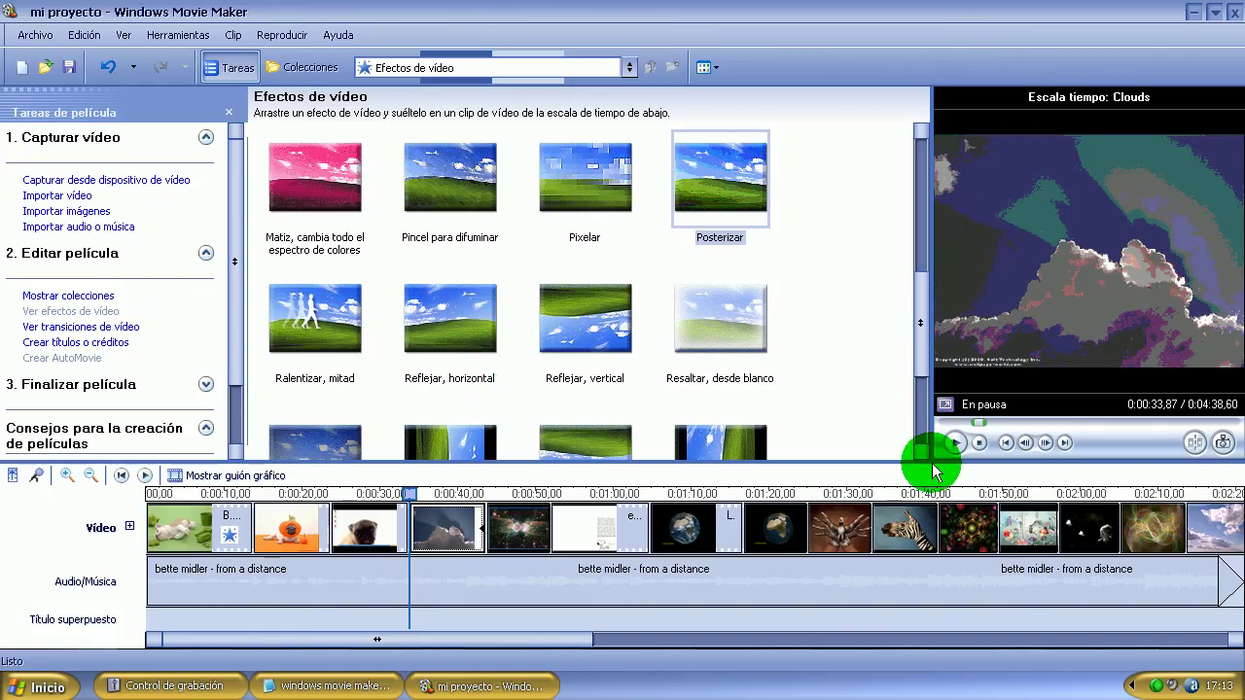
scroll(922, 457, down, 3)
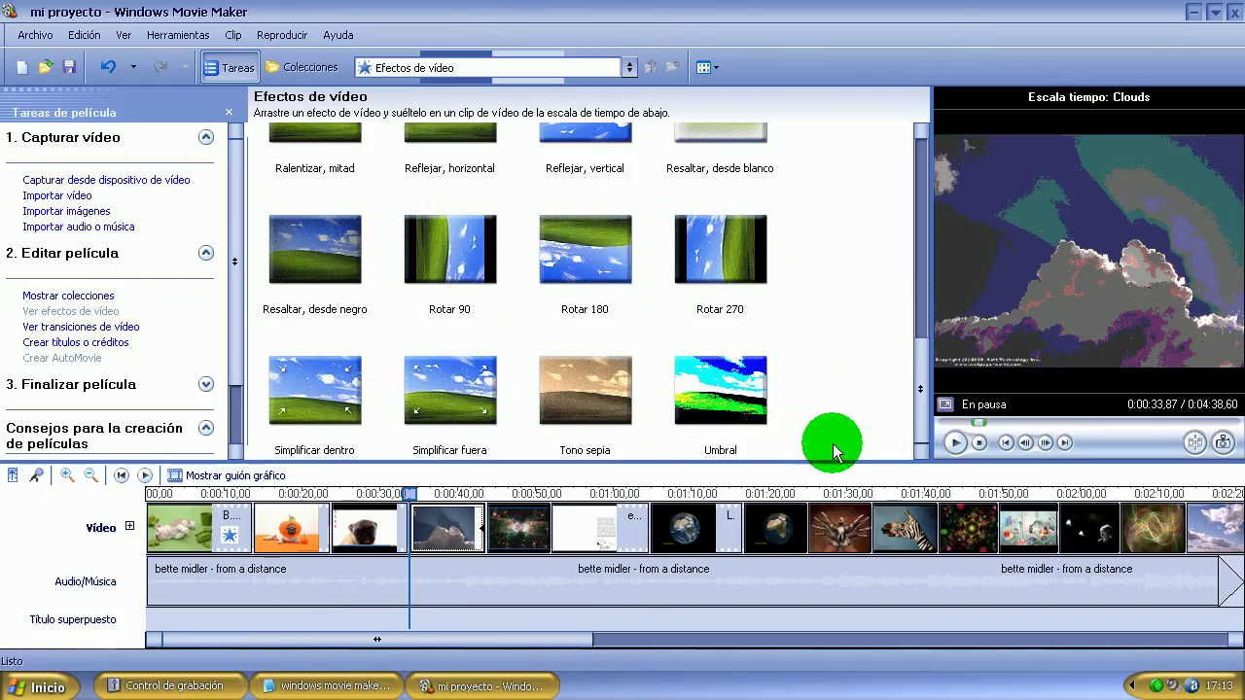
drag(588, 390, 278, 513)
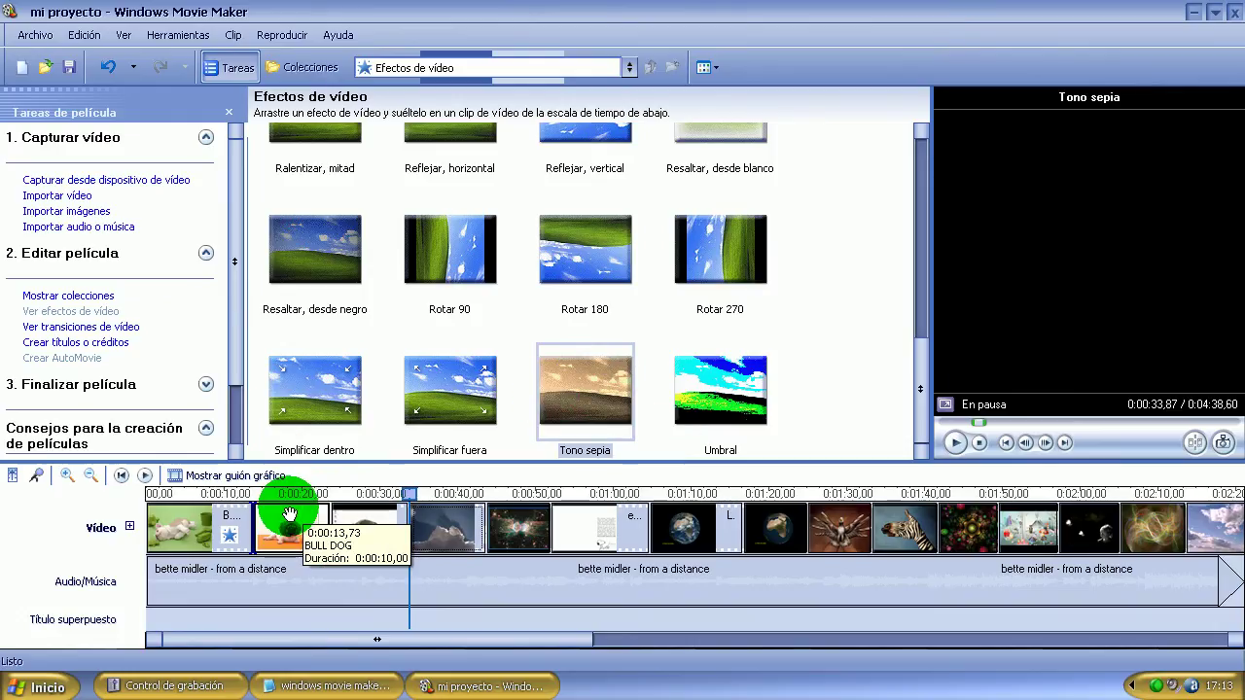
- Play the movie from the start to review the applied video effects, and stop the preview
click(978, 446)
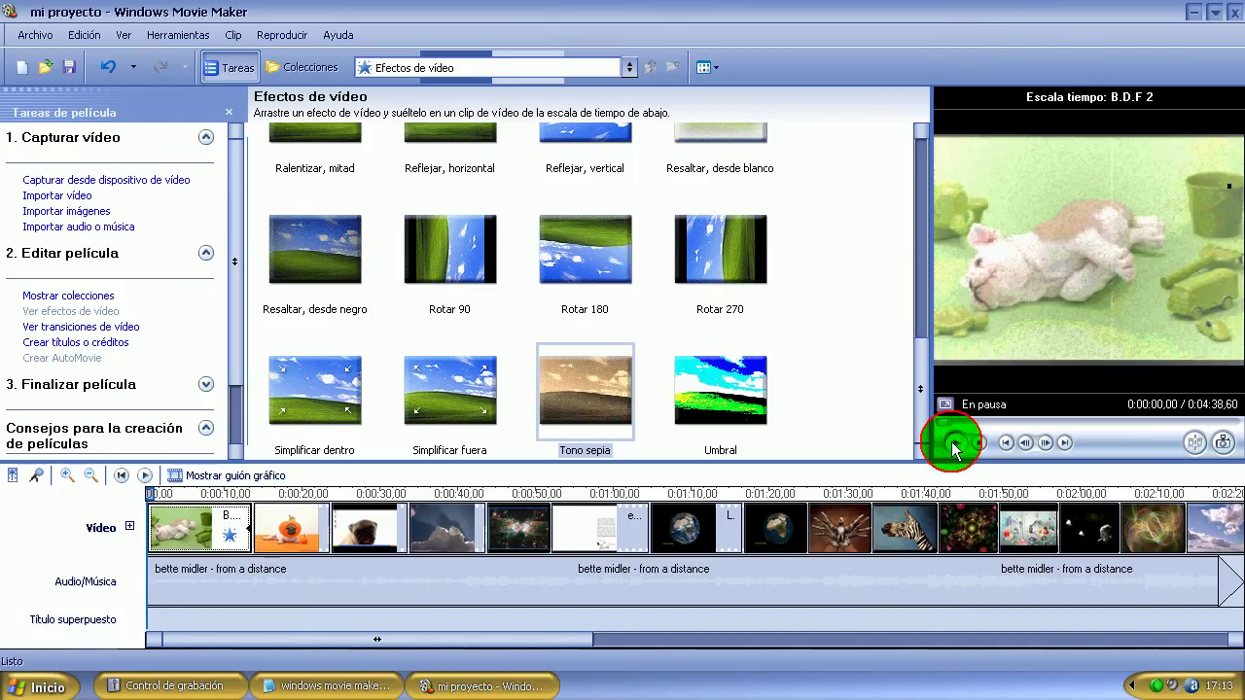
click(954, 445)
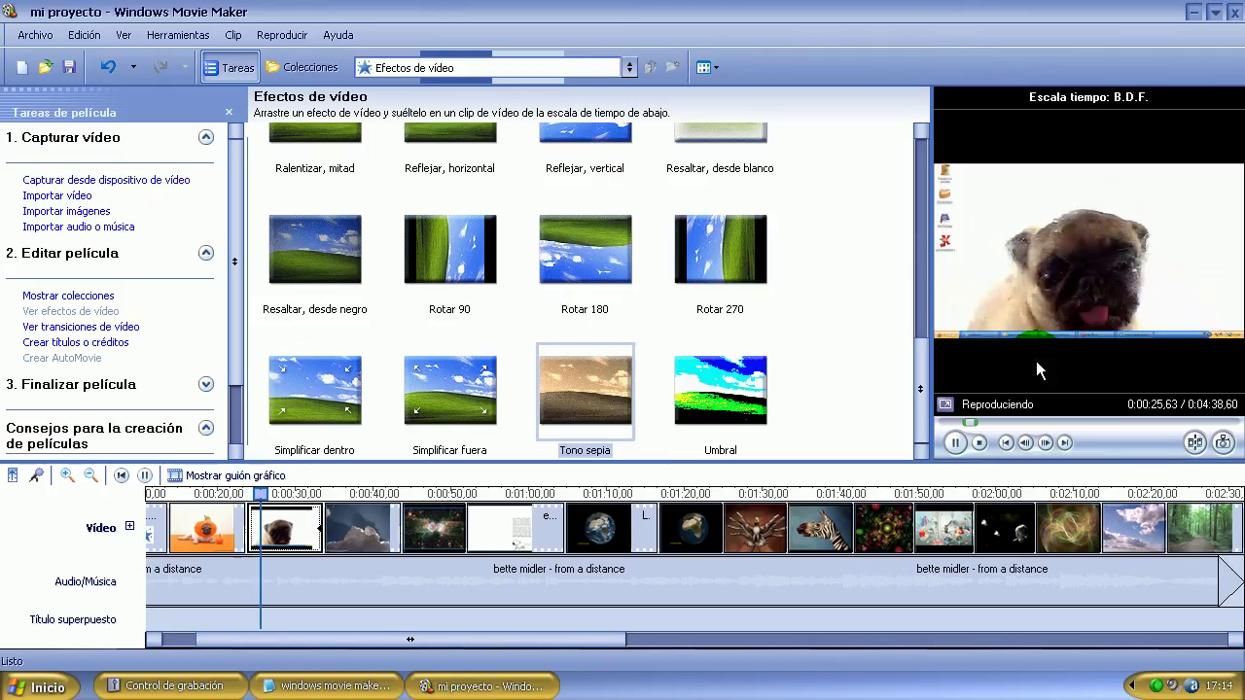
click(979, 443)
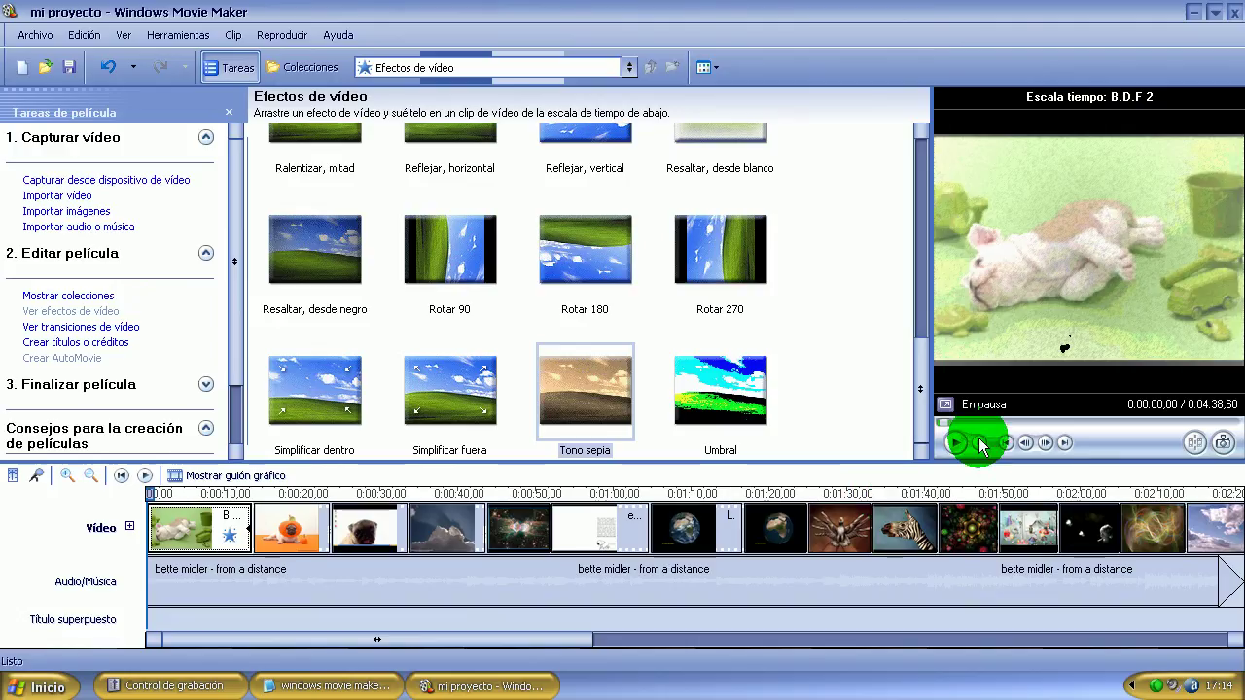
- Show the video transitions and try to place Abanico, fuera on the first clip of the timeline
click(104, 329)
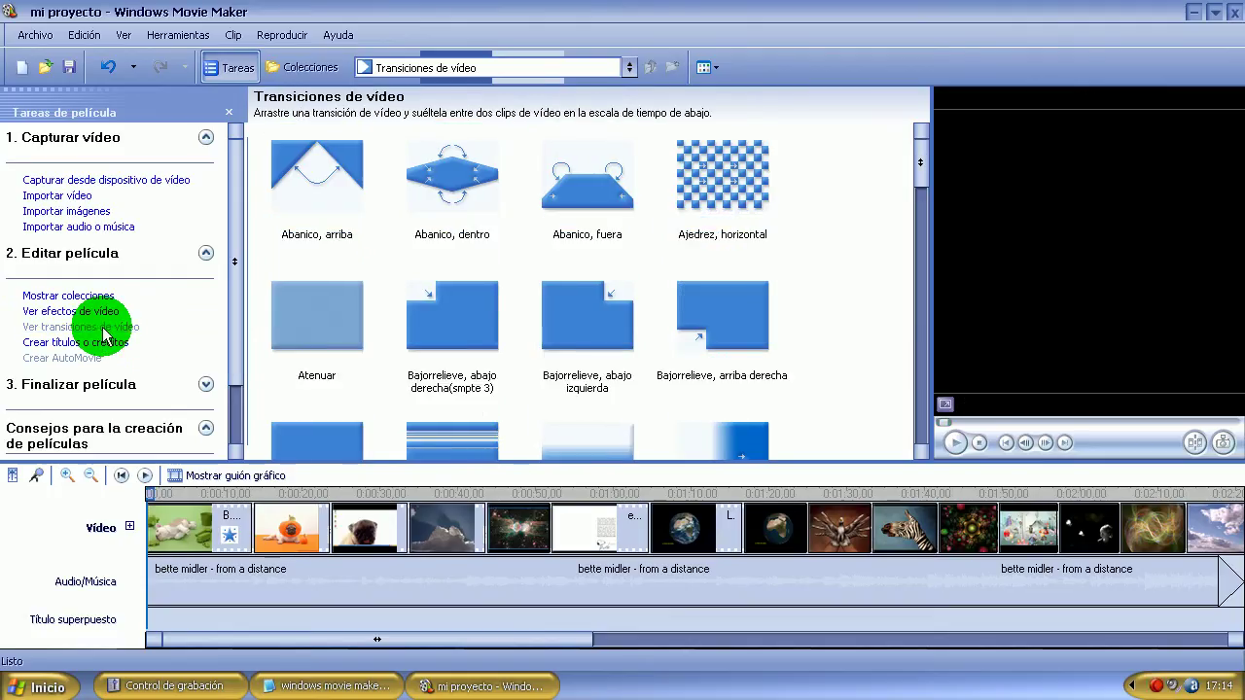
click(342, 575)
click(305, 606)
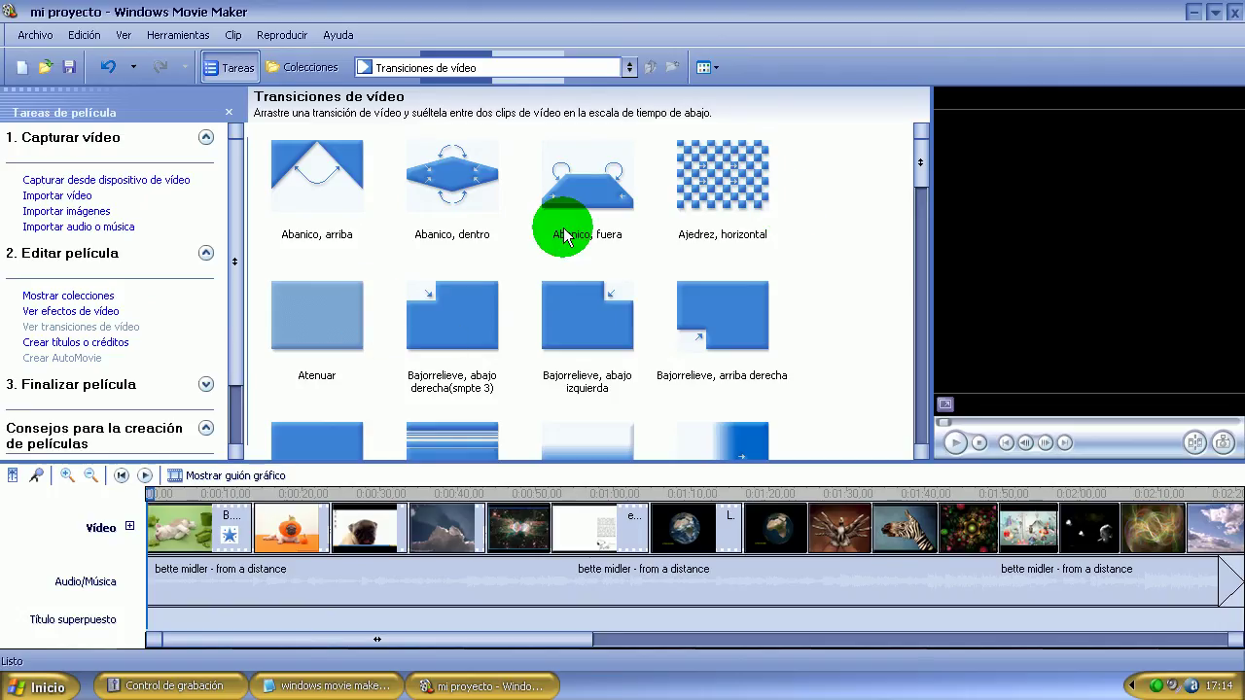
drag(595, 201, 216, 527)
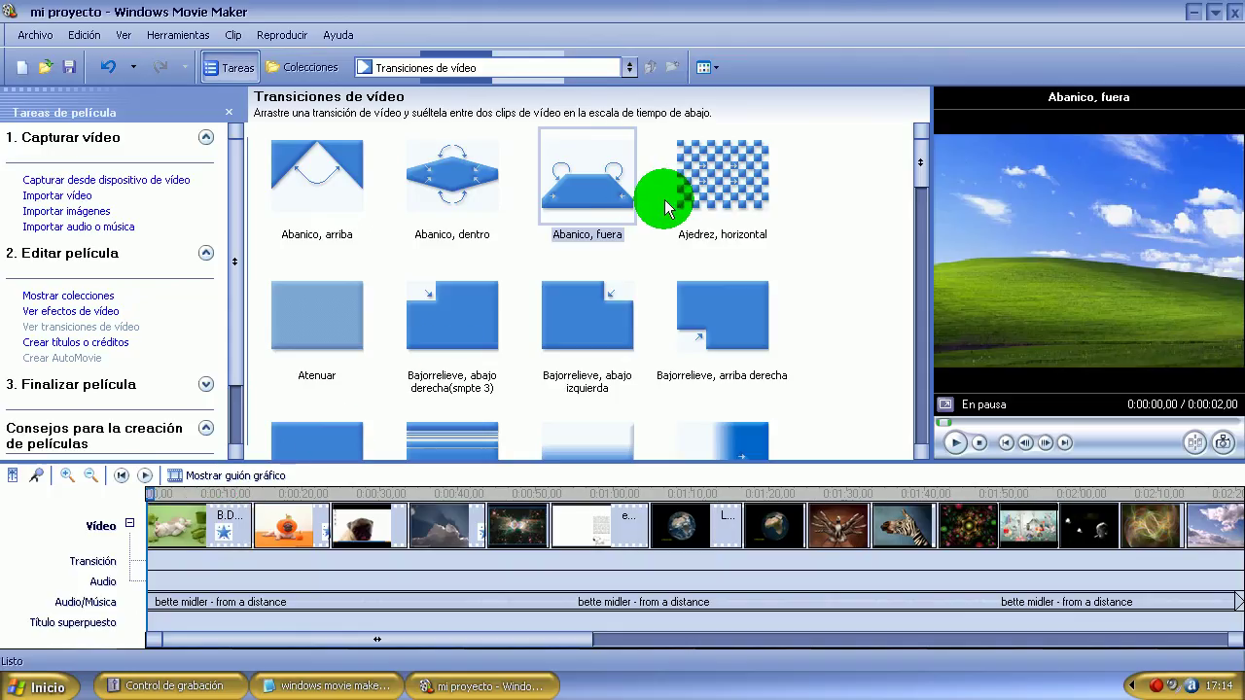
- Add the transitions Bajorrelieve, arriba derecha before BULL DOG, Bajorrelieve, abajo izquierda before B.D.F., and Bajorrelieve, abajo derecha(smpte 3) before Clouds
drag(705, 299, 290, 514)
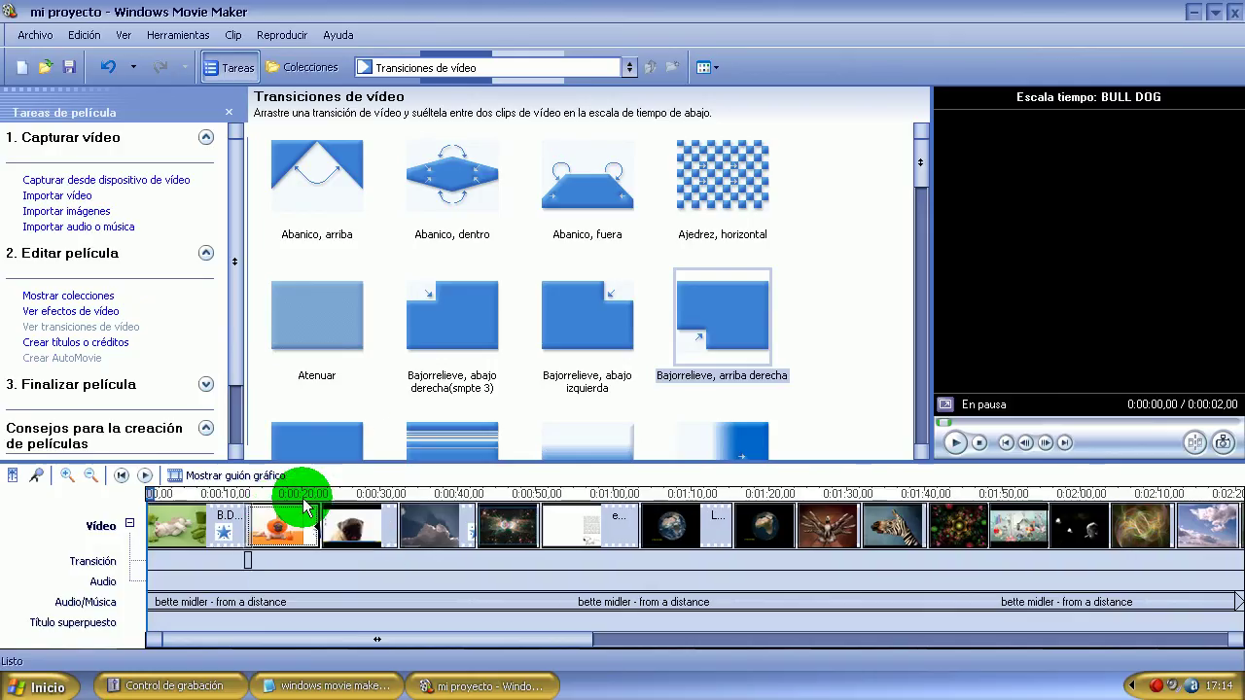
drag(596, 295, 371, 498)
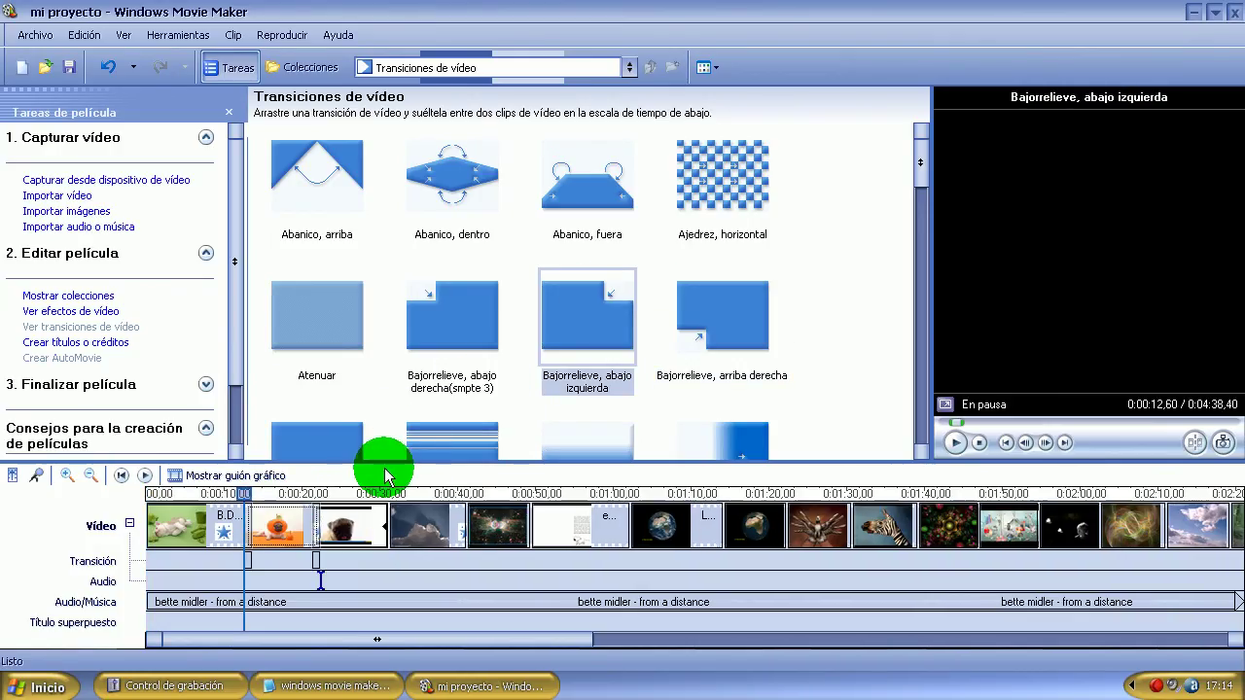
mouse_move(461, 353)
mouse_down()
mouse_move(411, 509)
mouse_move(437, 584)
mouse_up()
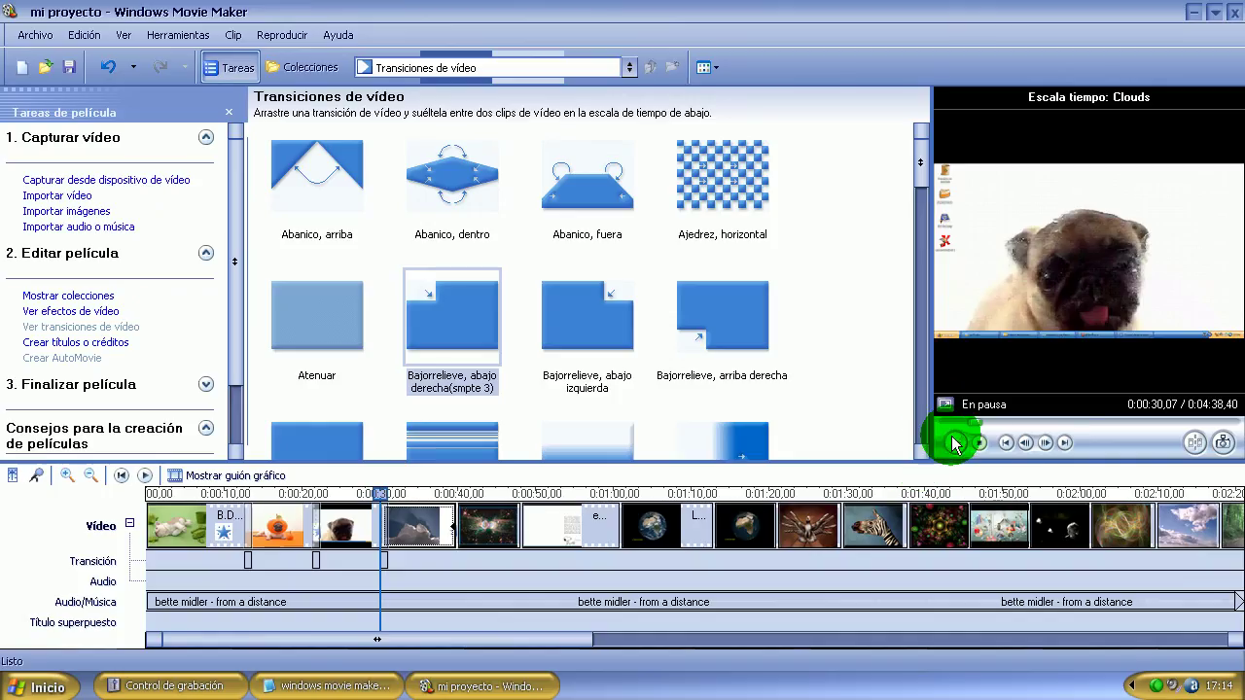
- Play the movie from the beginning through the Clouds clip to review the transitions, and stop it
click(980, 444)
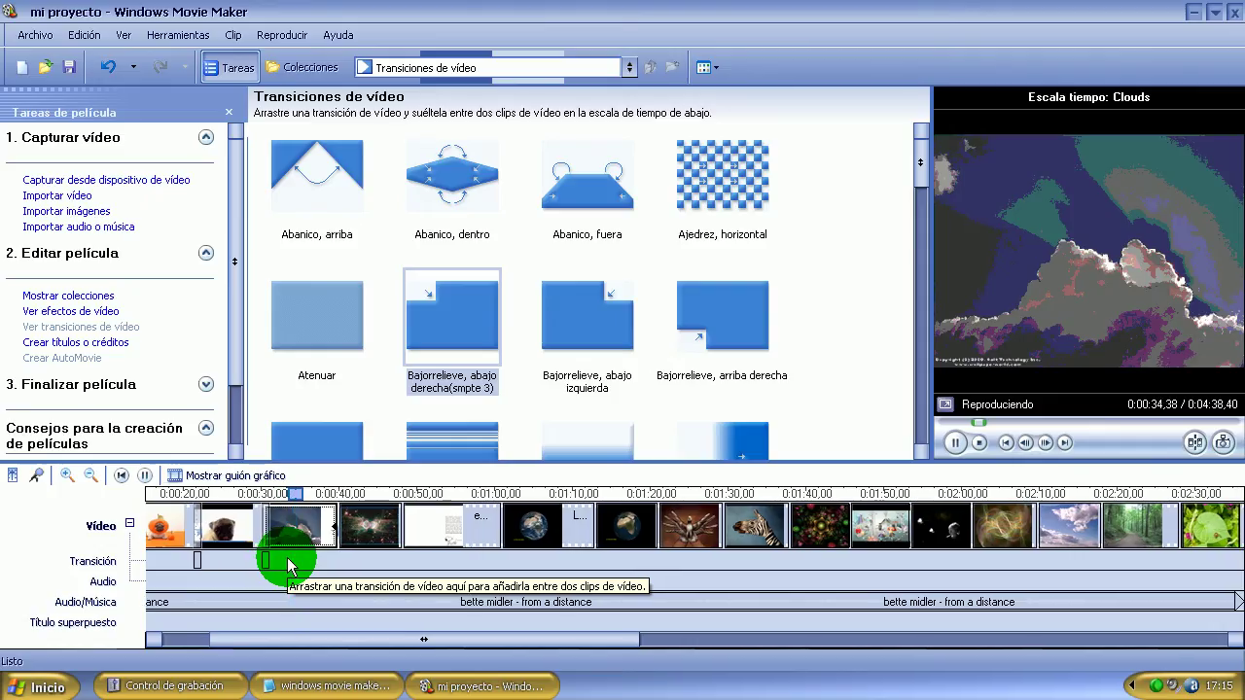
click(980, 443)
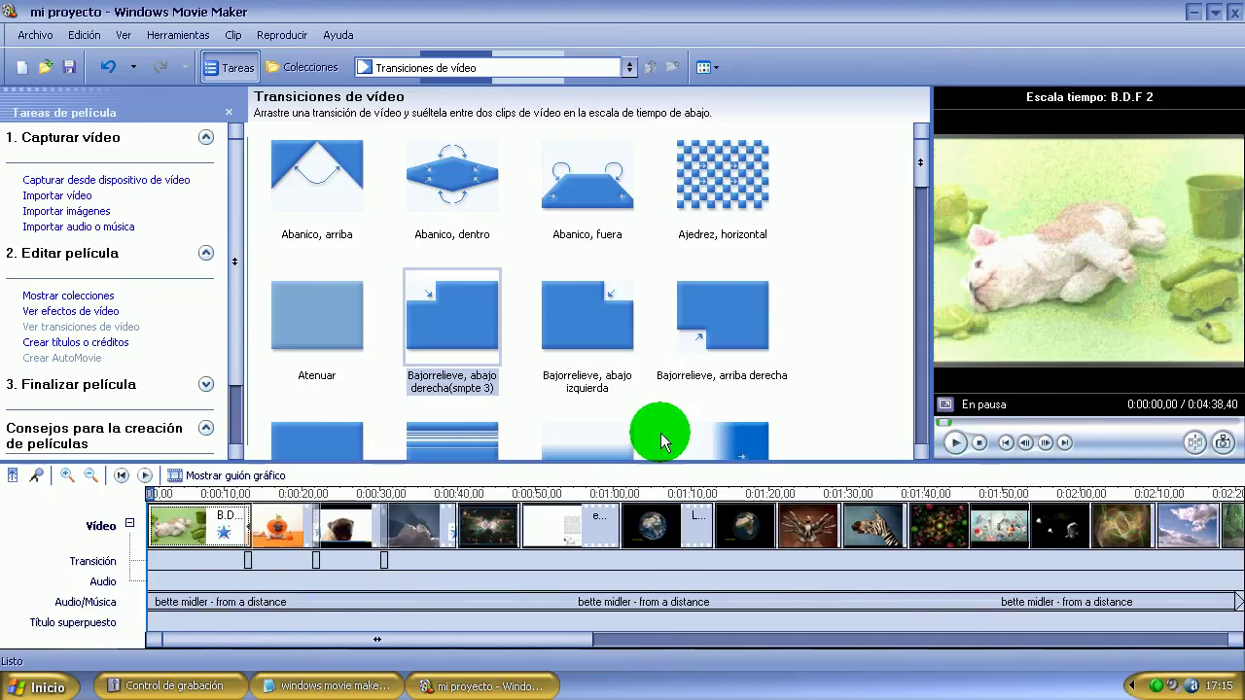
- Switch to the Notepad tips file and add "bien, supongamos que ya aplicamos todas las transicione sy fectos deseados"
click(1192, 14)
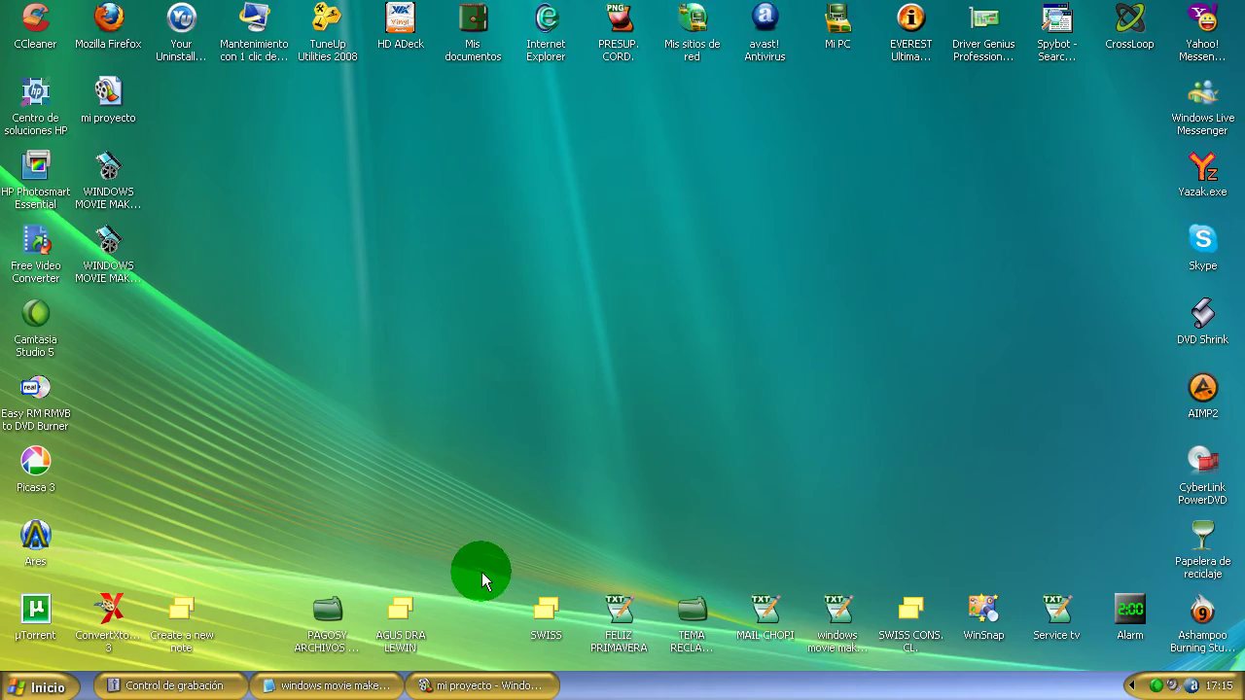
click(350, 681)
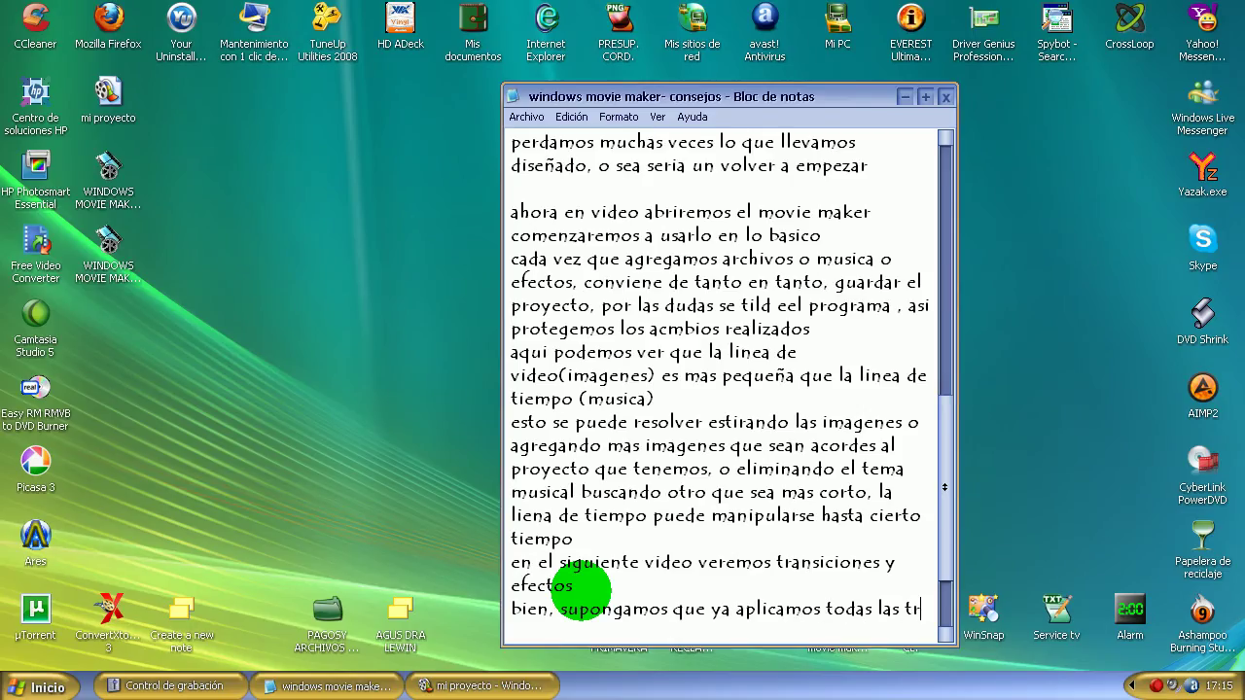
text(nsicione sy fectos deseados)
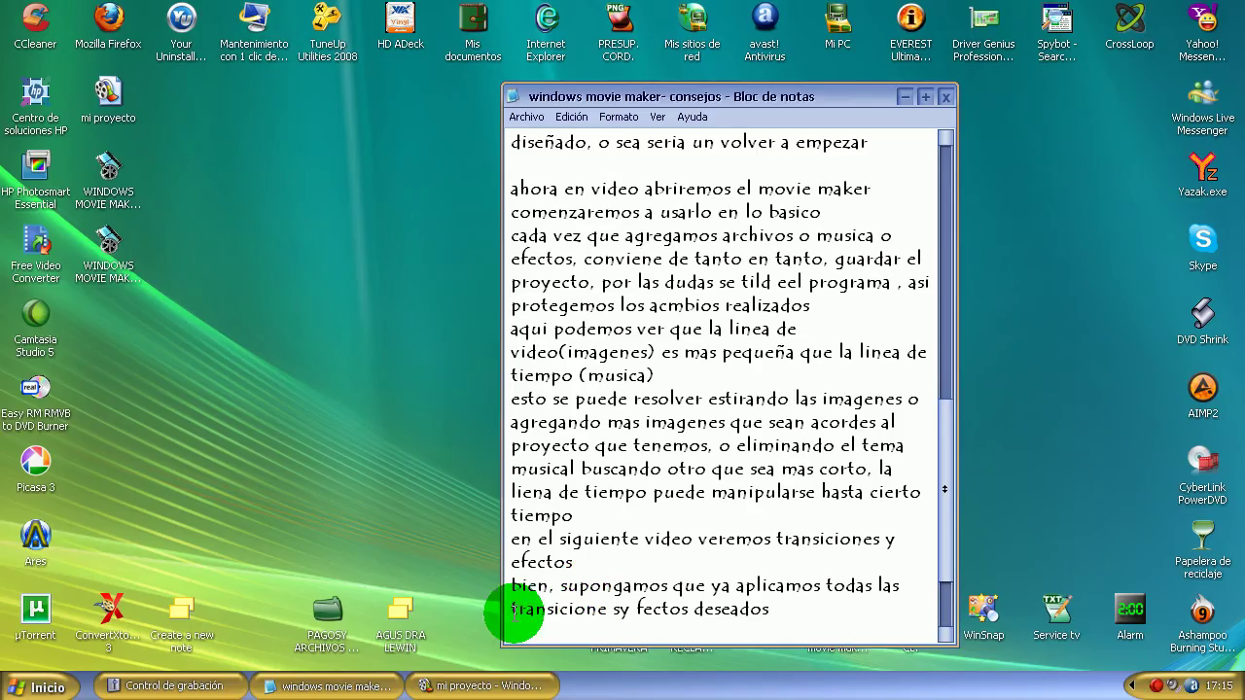
key(Return)
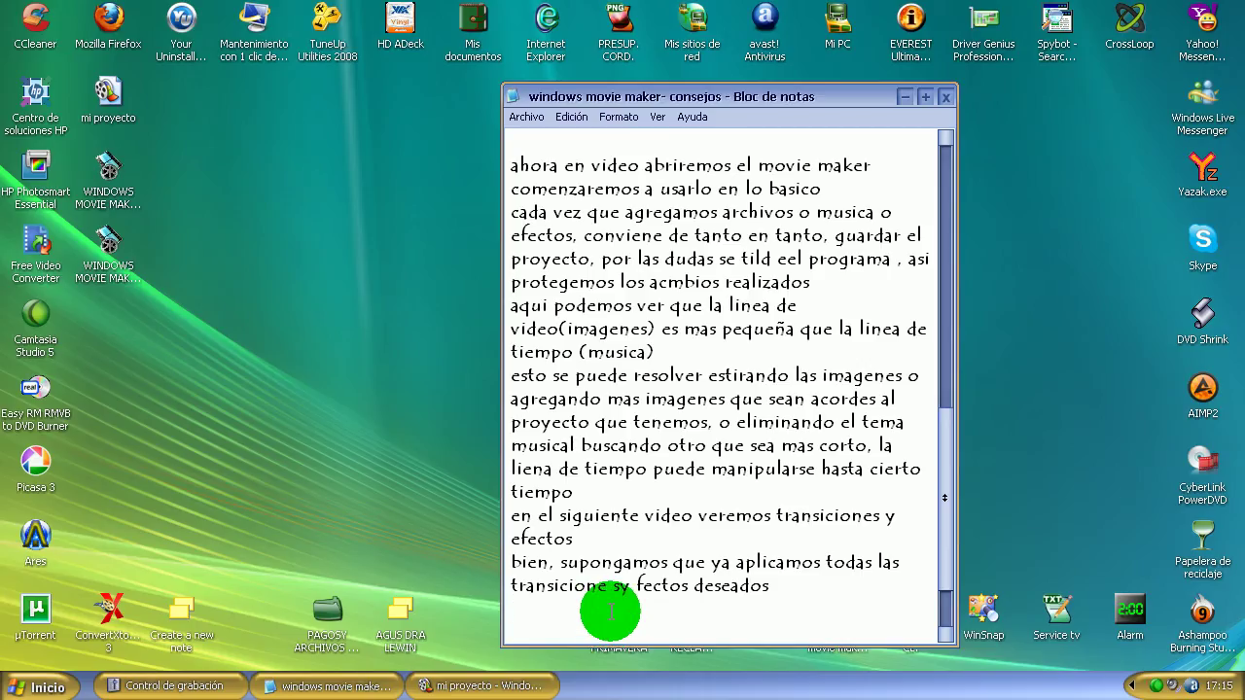
- Correct the misspelled words in the last line of the note to "transiciones y efectos"
click(609, 586)
text(s)
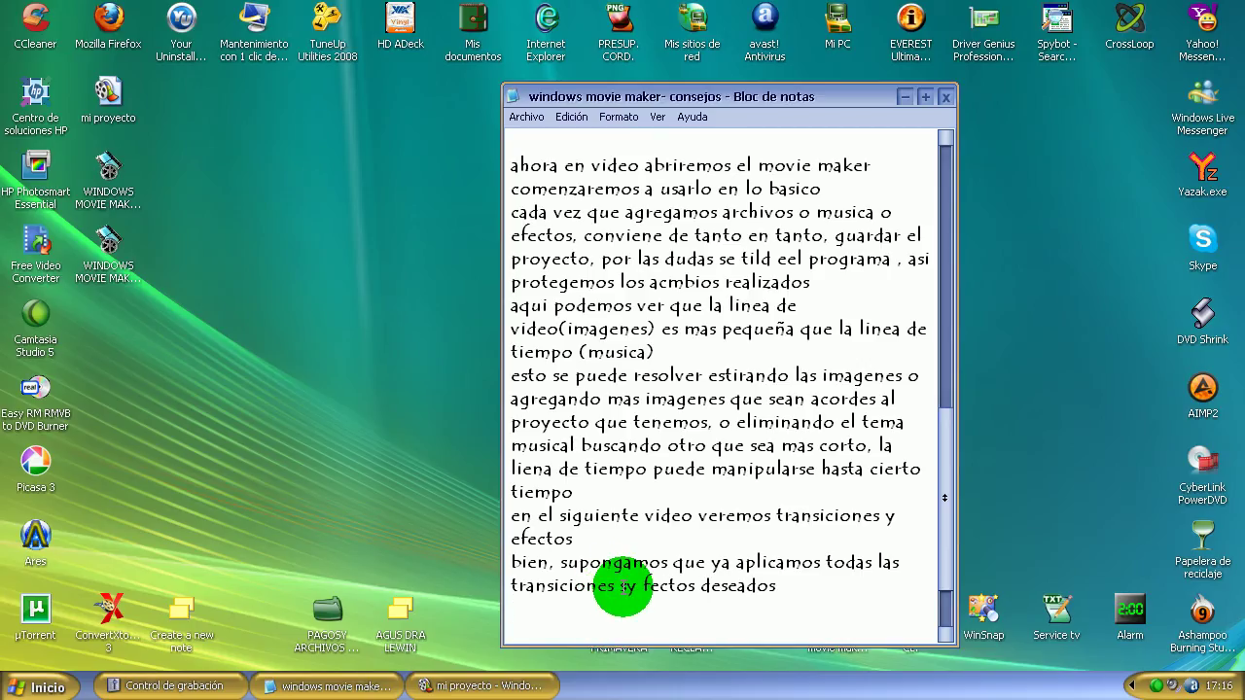
click(622, 586)
key(BackSpace)
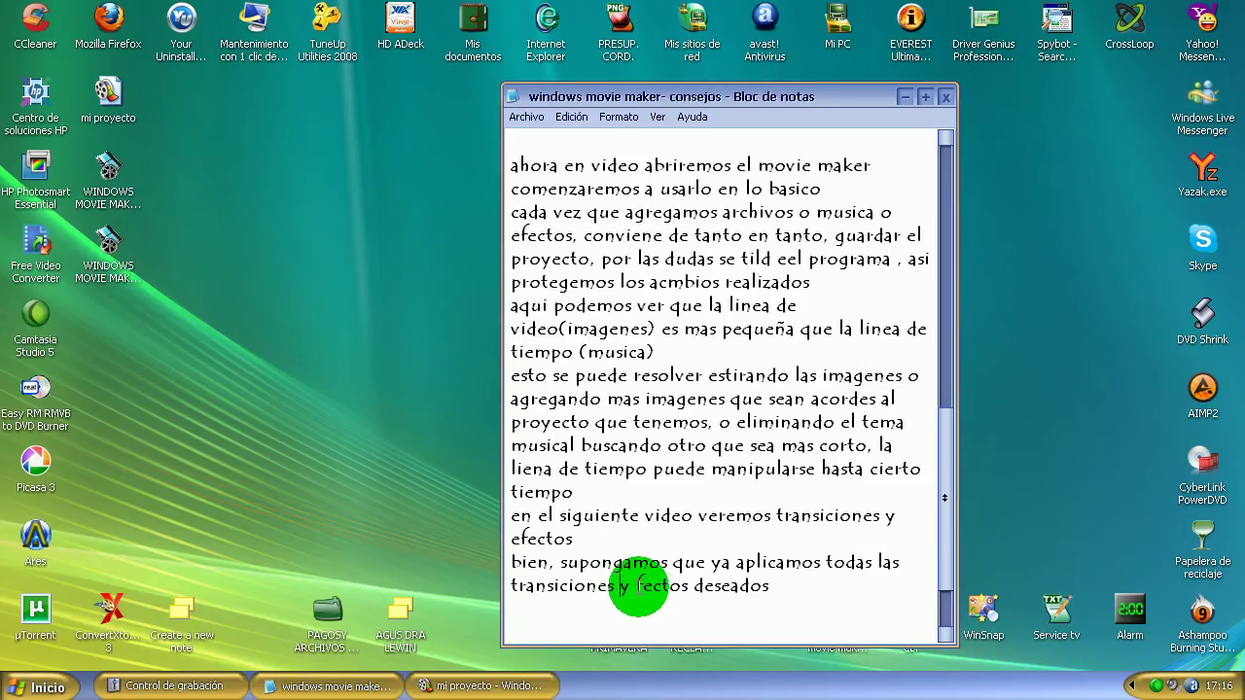
click(637, 587)
- Continue the note with ", habitualmente, se coloca un titulo. ahora veremos como" and minimize its window
text(ente, s)
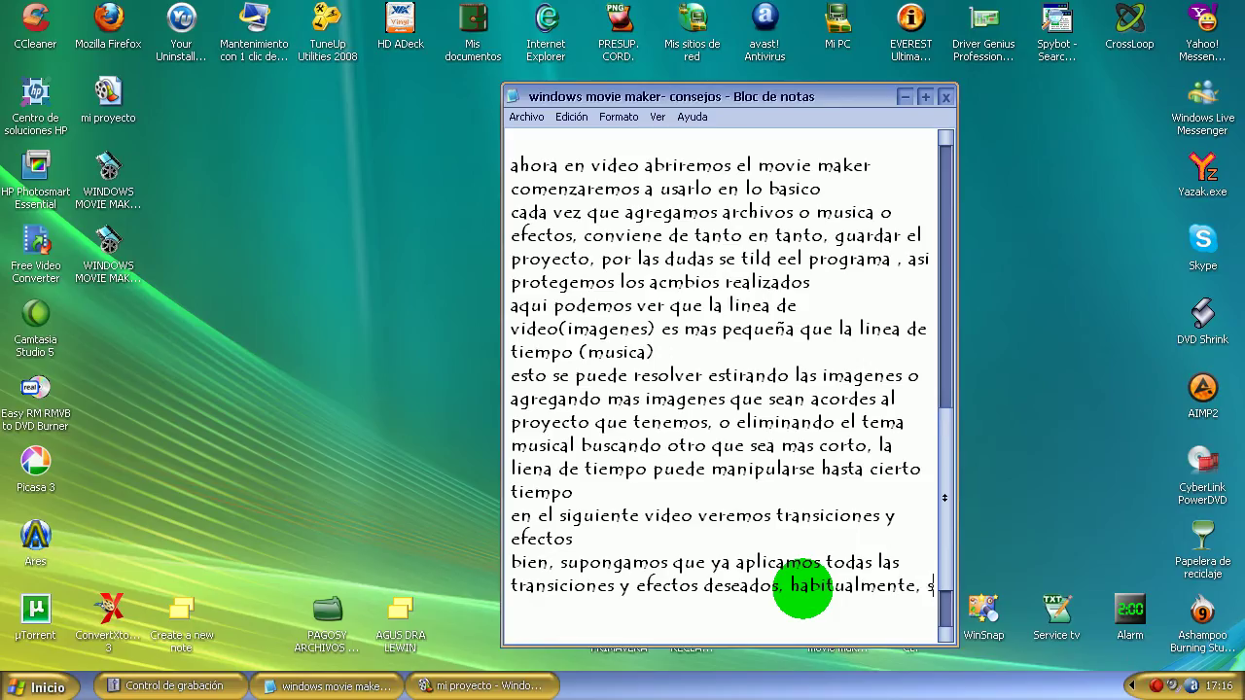
text(e)
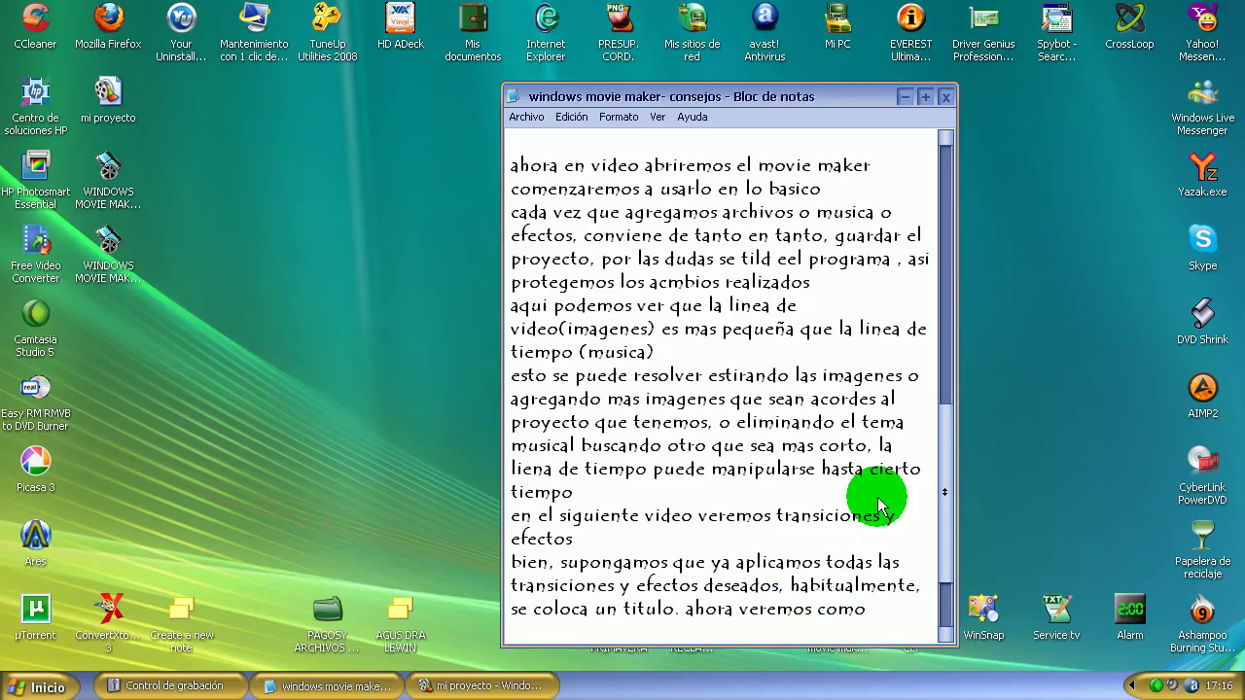
click(904, 97)
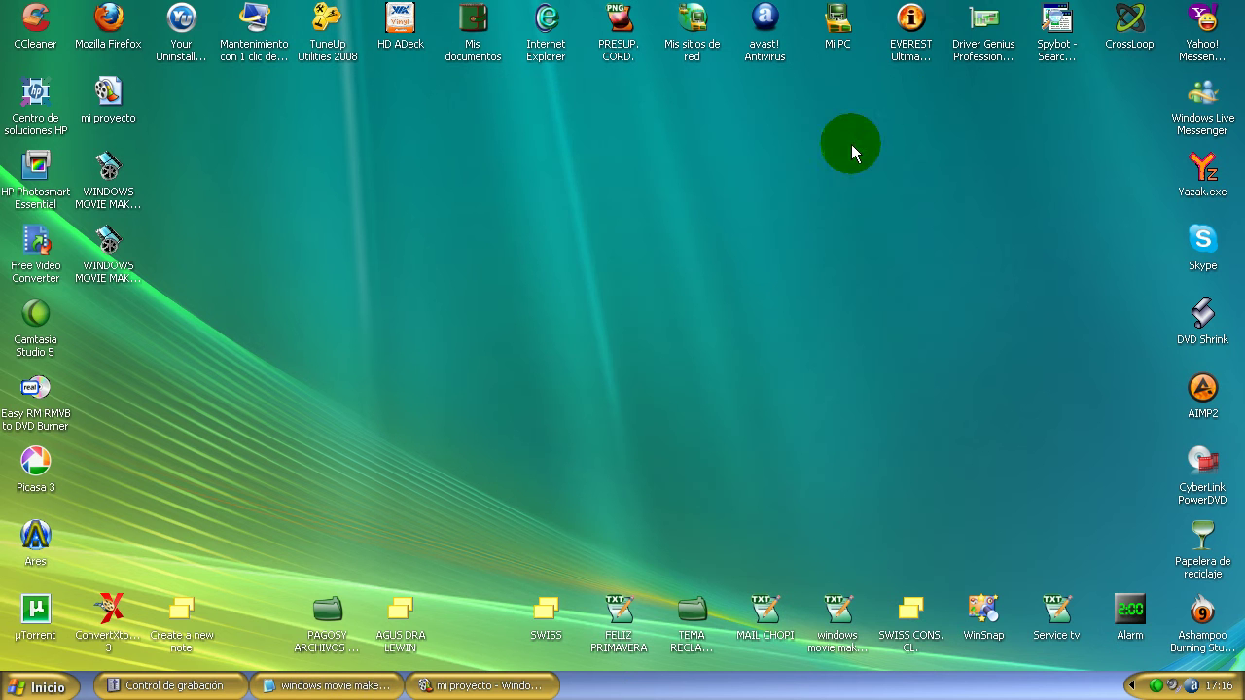
- Switch to Windows Movie Maker, open the title and credits creation options, and save the project
click(457, 688)
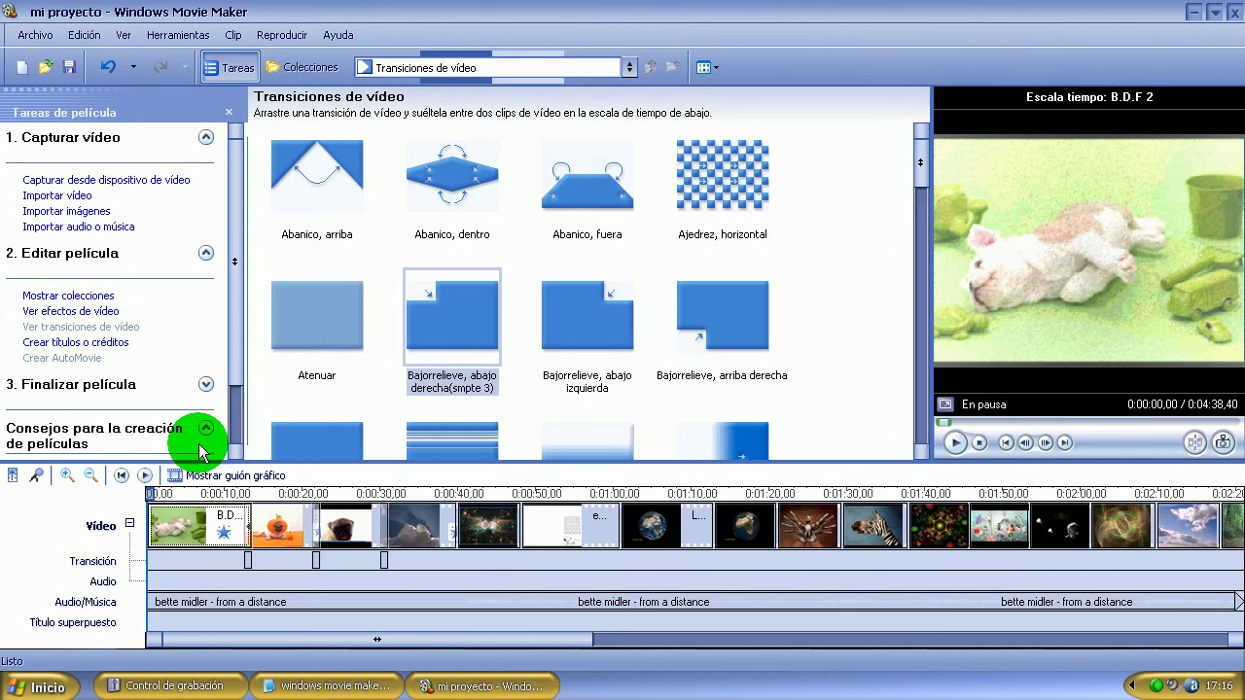
click(103, 343)
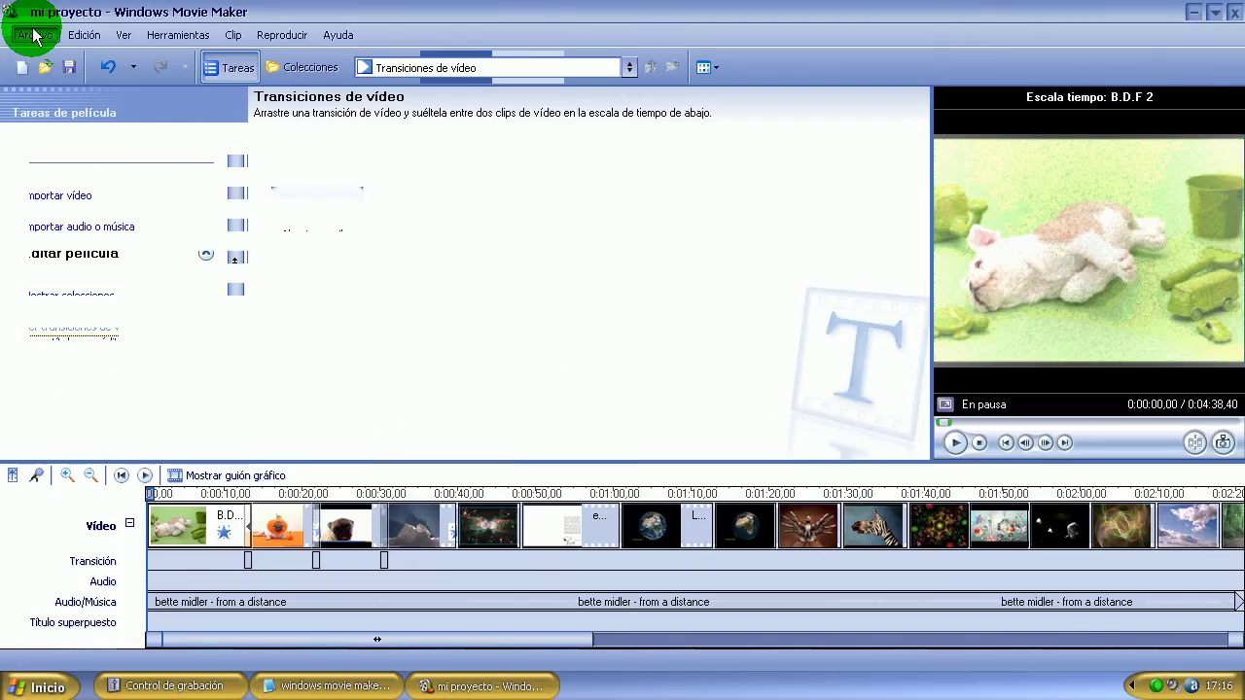
click(34, 35)
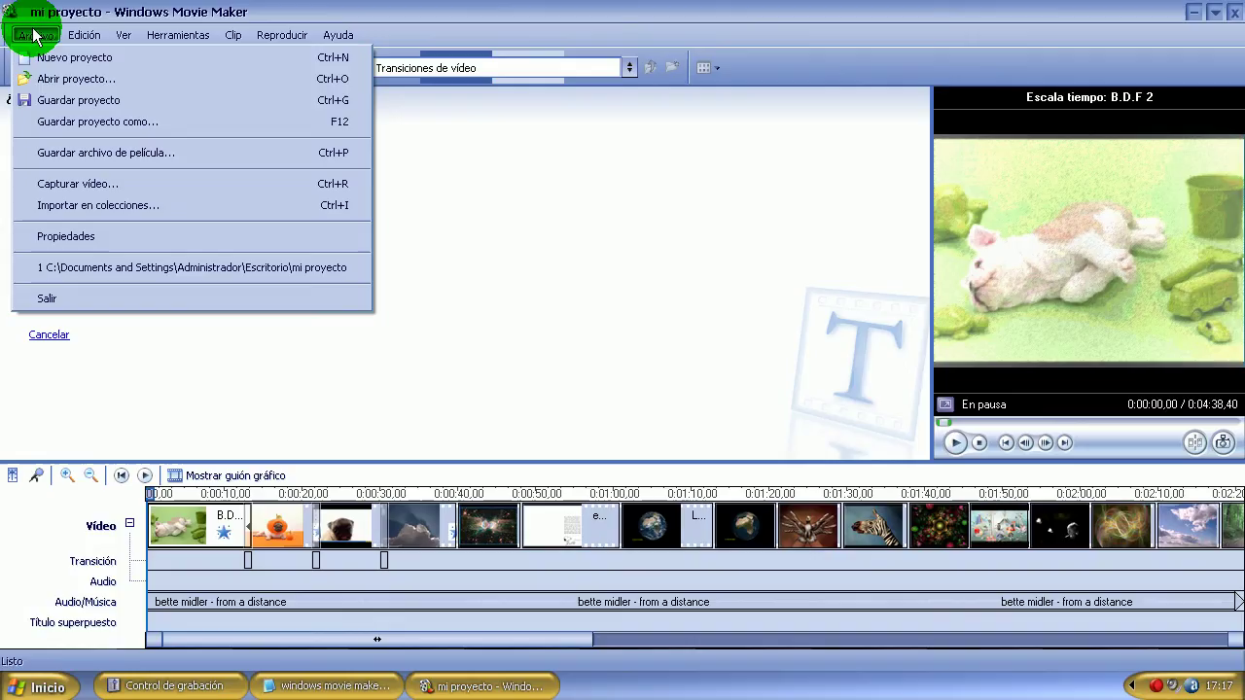
click(58, 100)
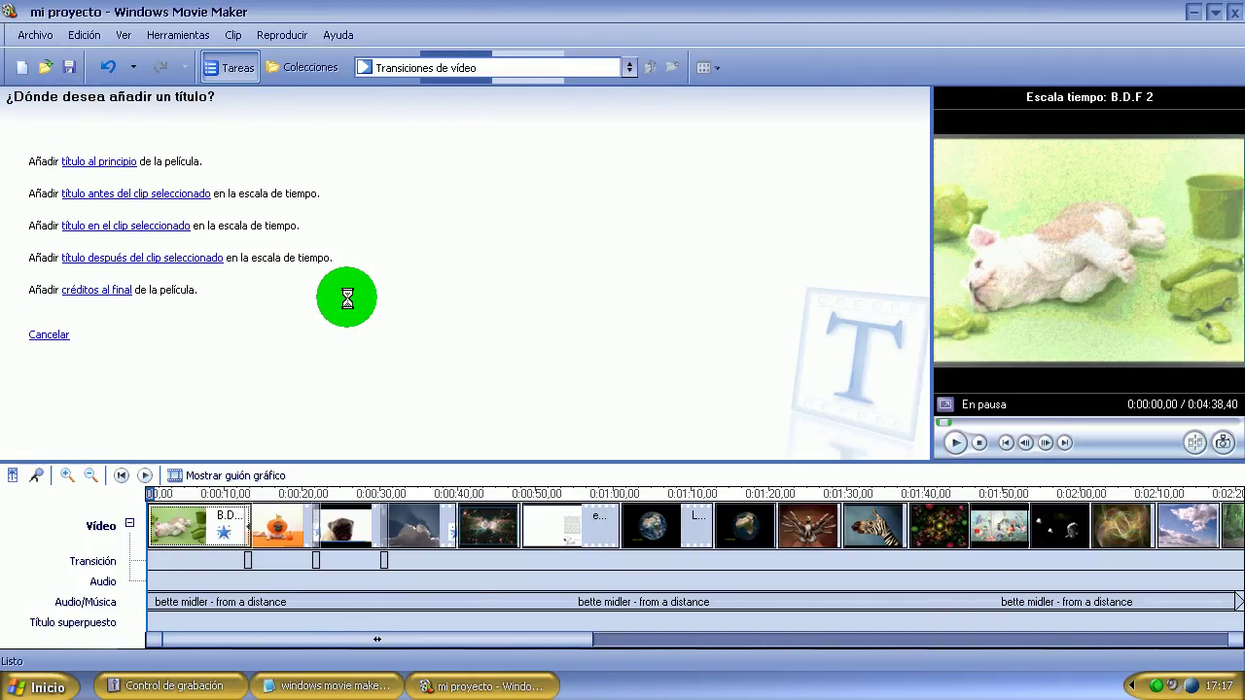
- Start a title at the beginning of the movie with the text "MIS FONDOS DE PANTALLA"
click(107, 155)
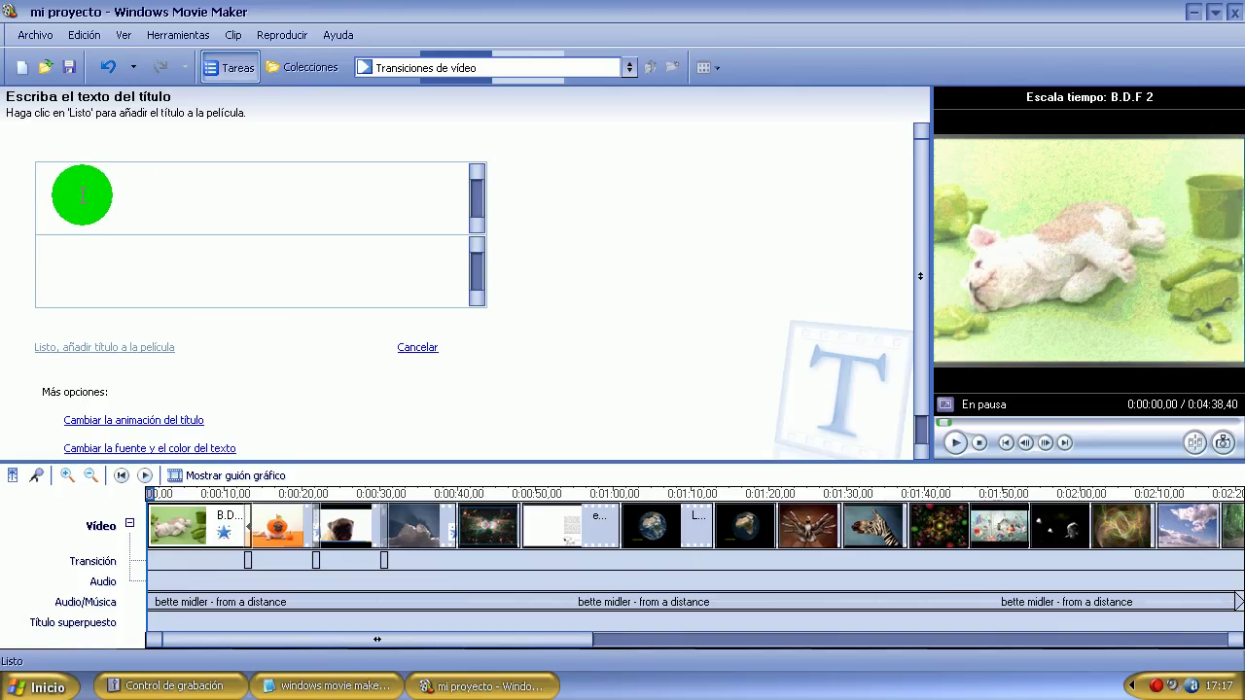
text(MIS FON)
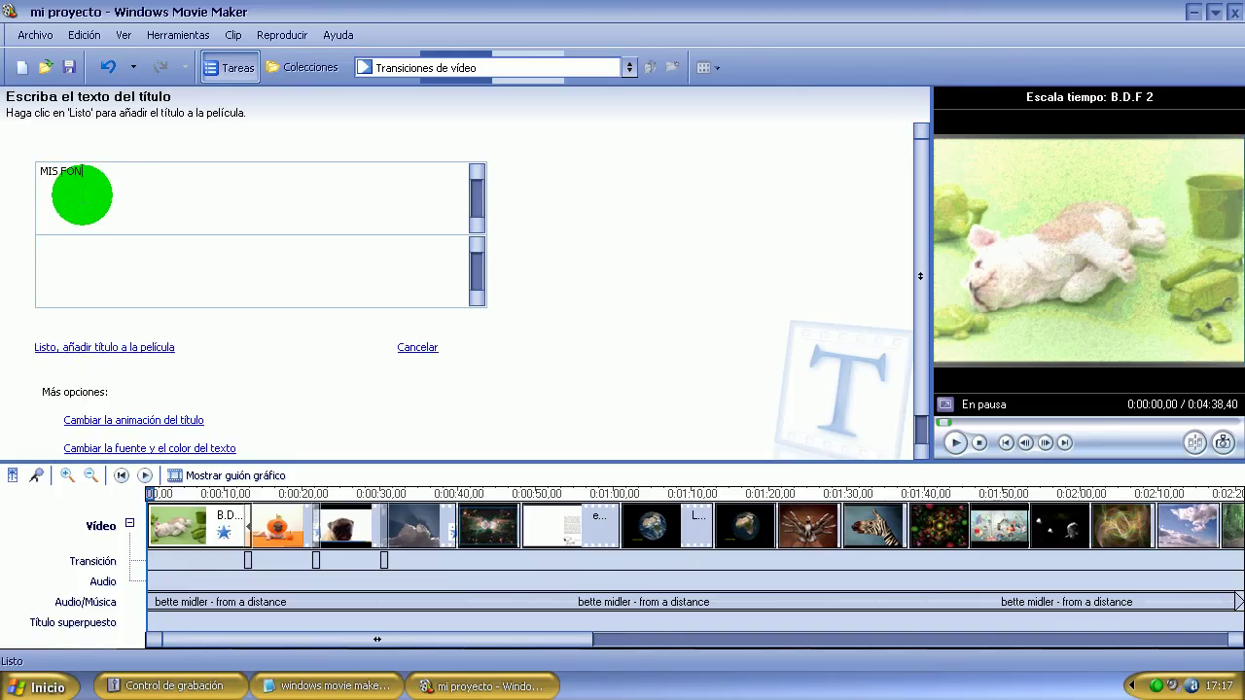
text(DOS )
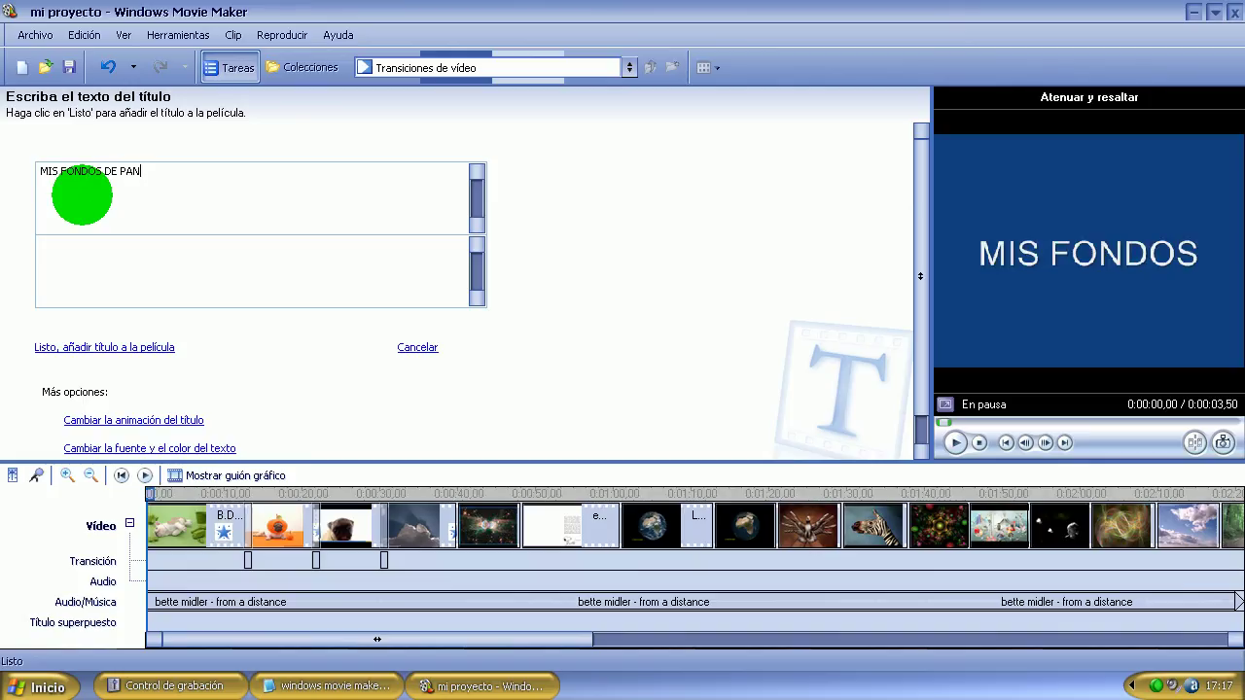
text(DE PANTALLA)
- Try the title animations "Desplazar, titular" and "Atenuar, barrer con elipse", and choose "Gota de pintura"
click(194, 420)
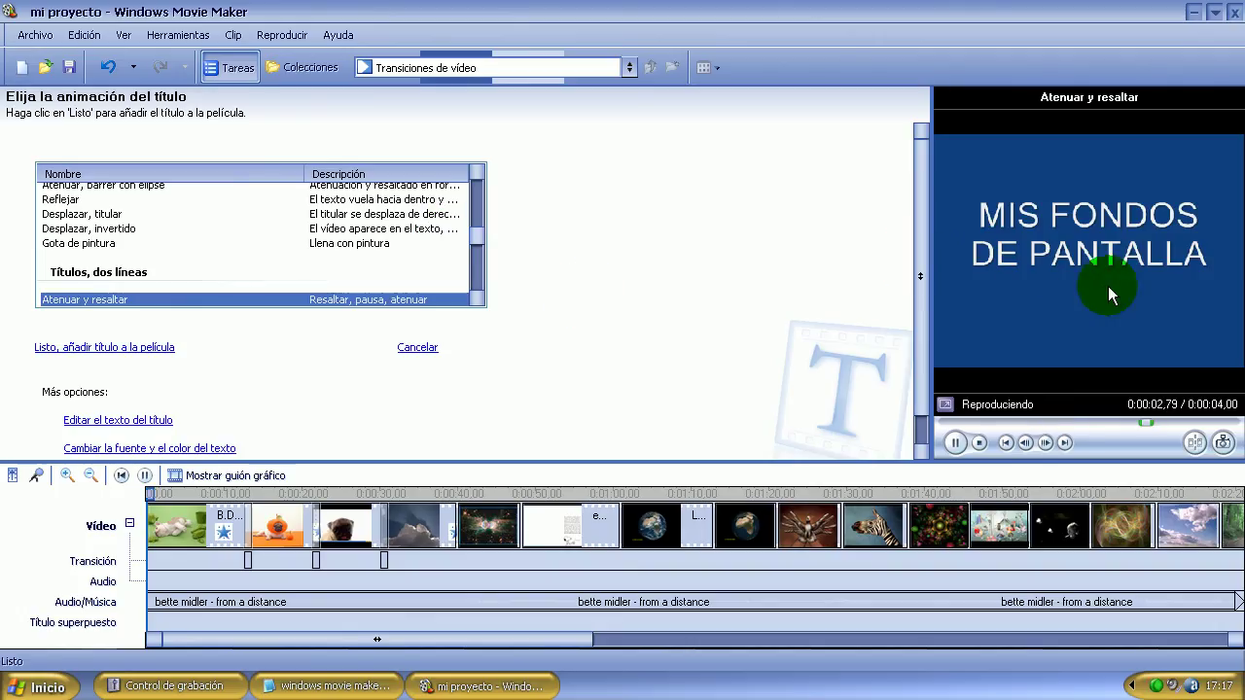
click(94, 215)
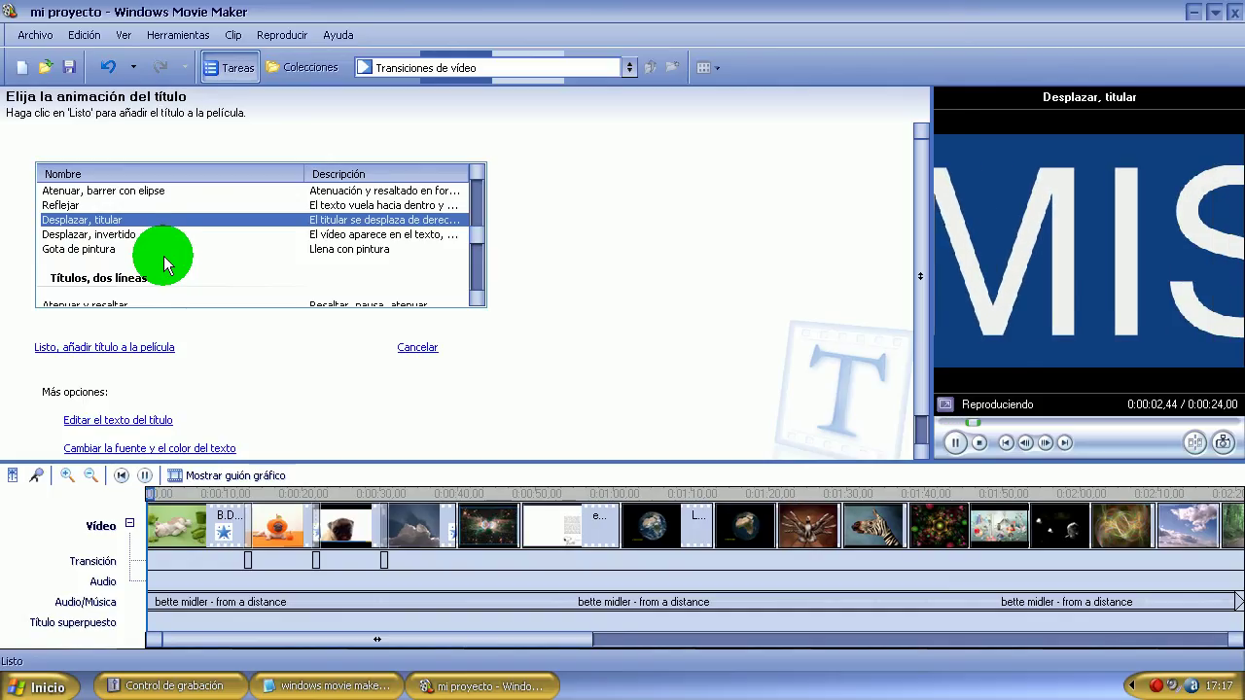
click(100, 251)
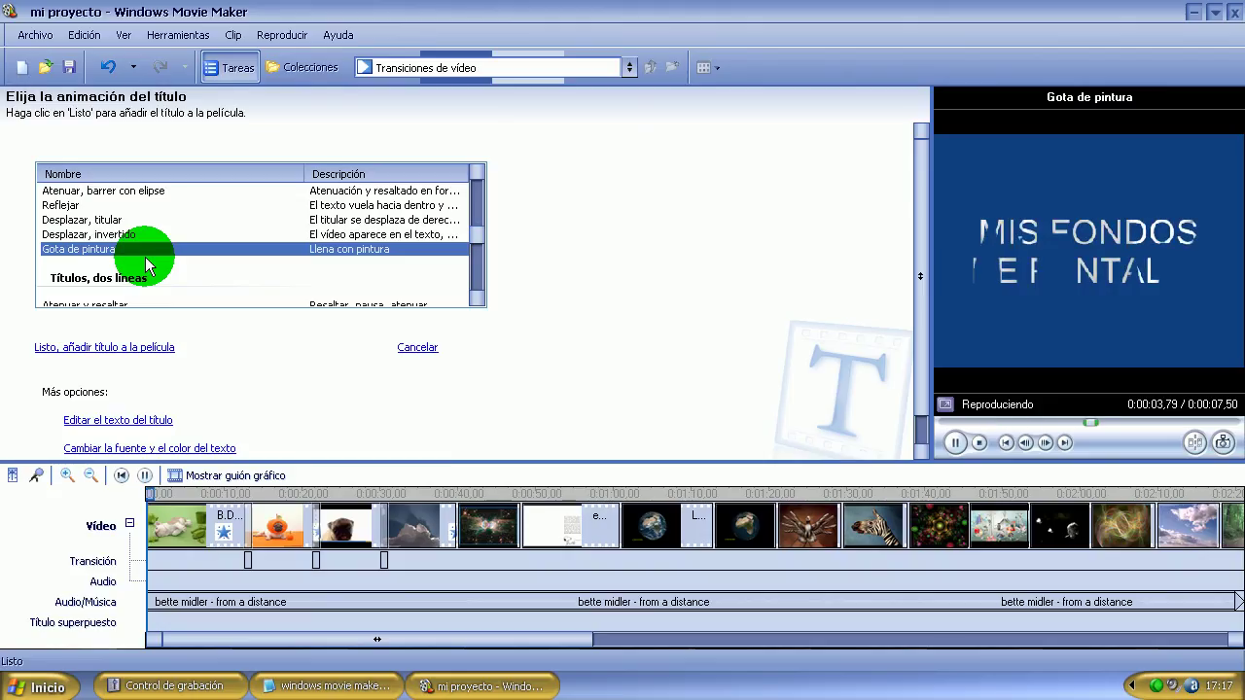
click(83, 192)
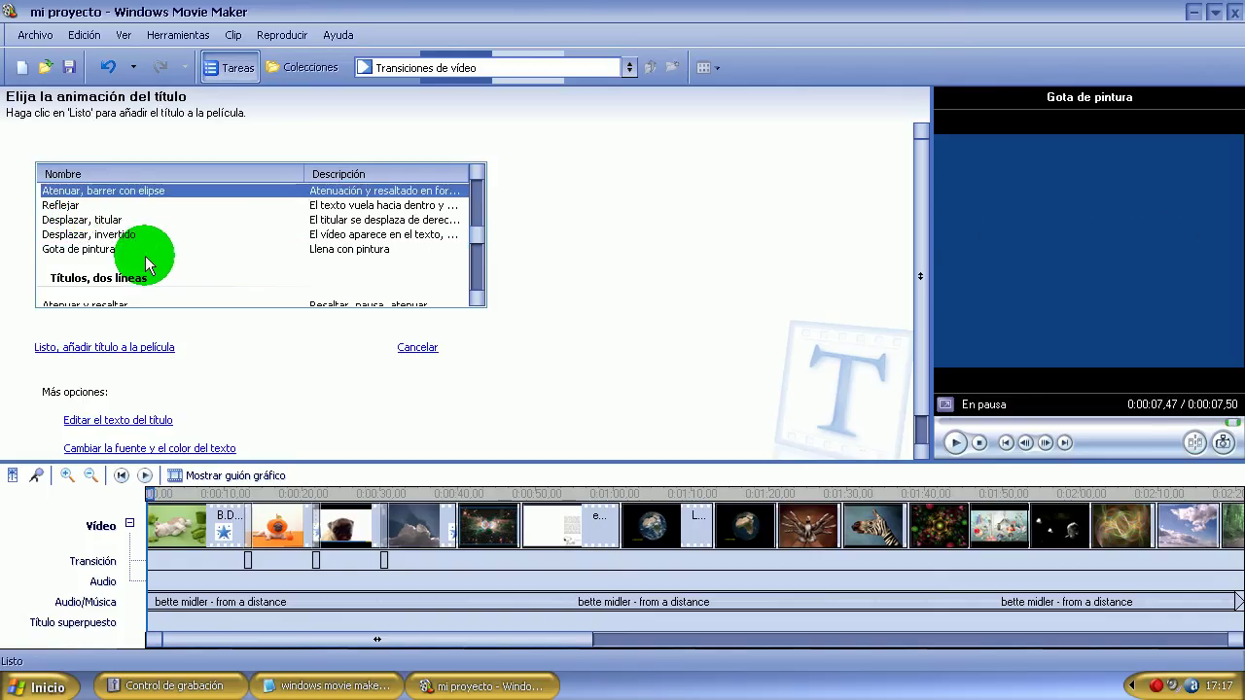
scroll(146, 265, up, 1)
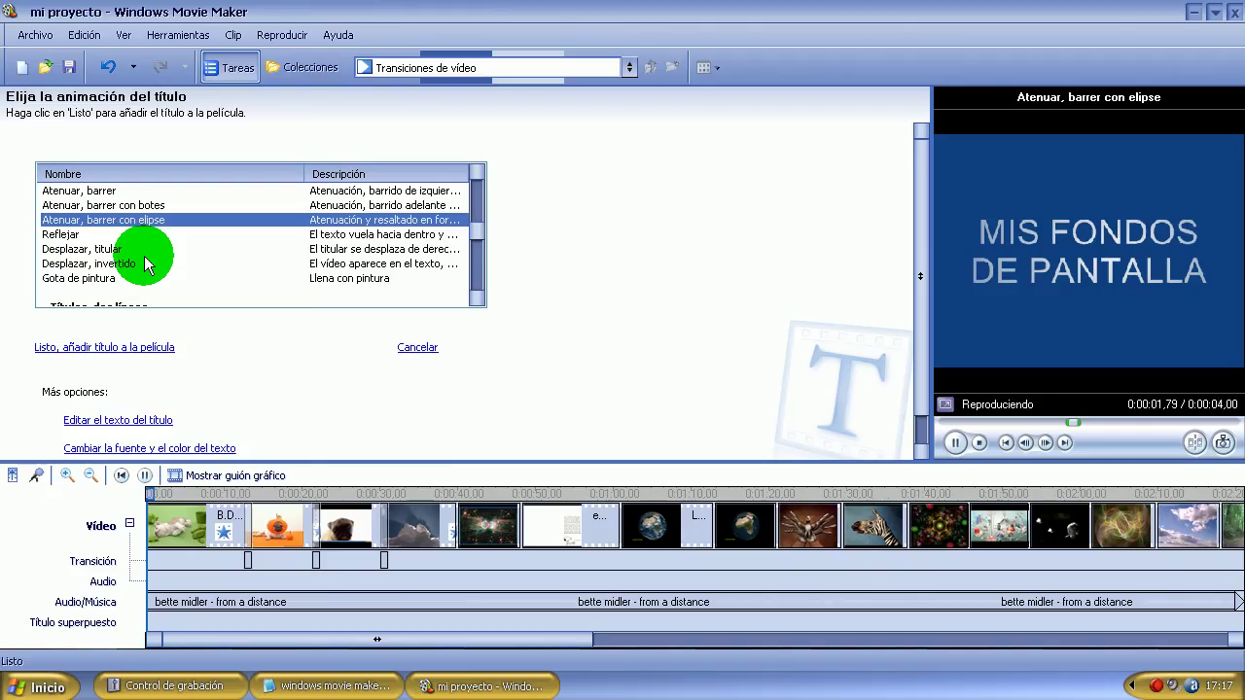
click(105, 280)
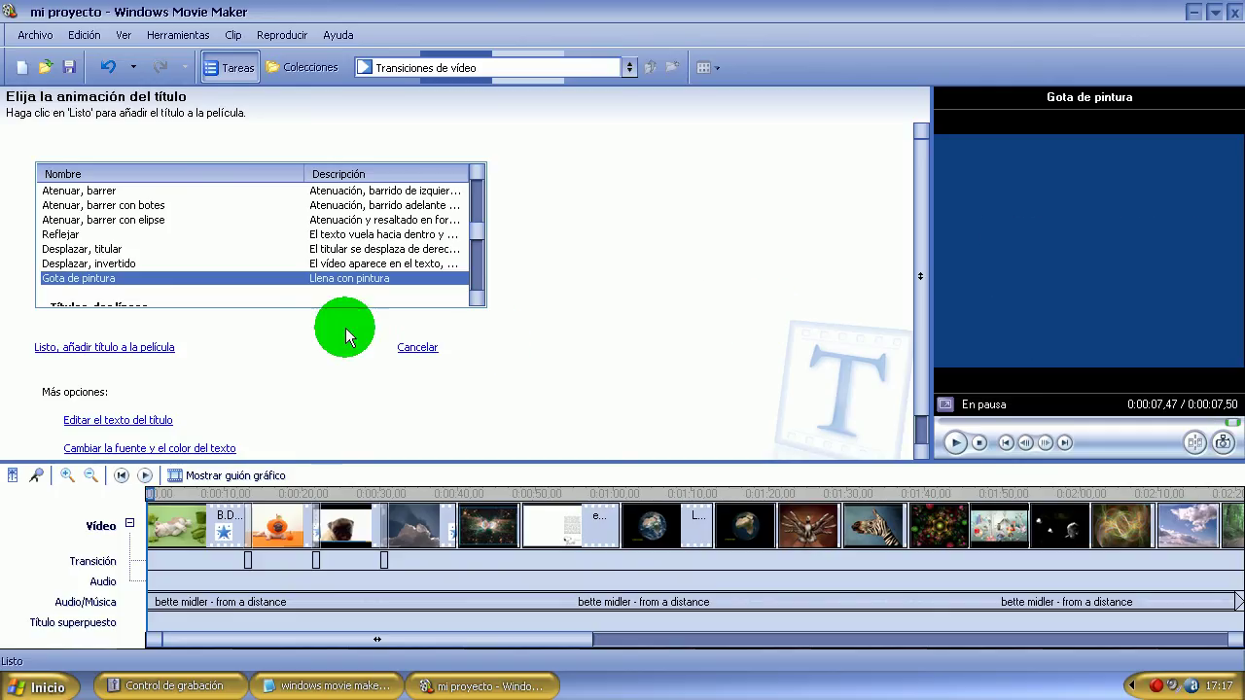
- Set the title's background colour to pink from the basic colours
click(194, 446)
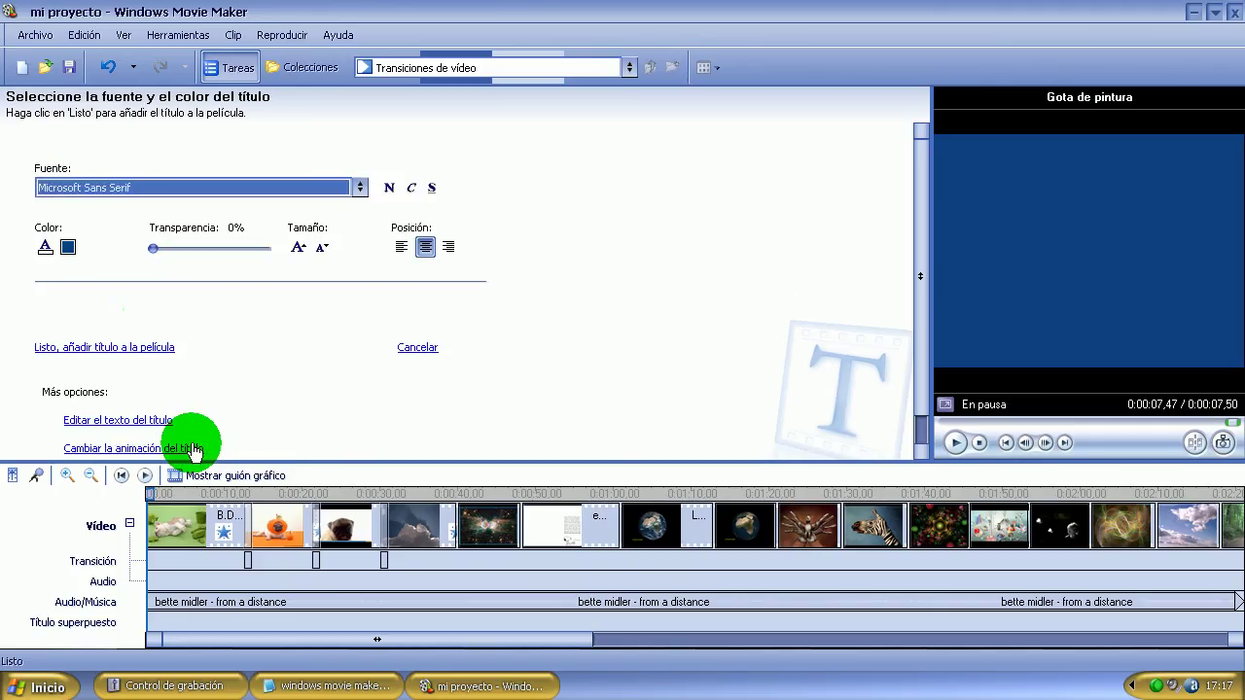
click(69, 249)
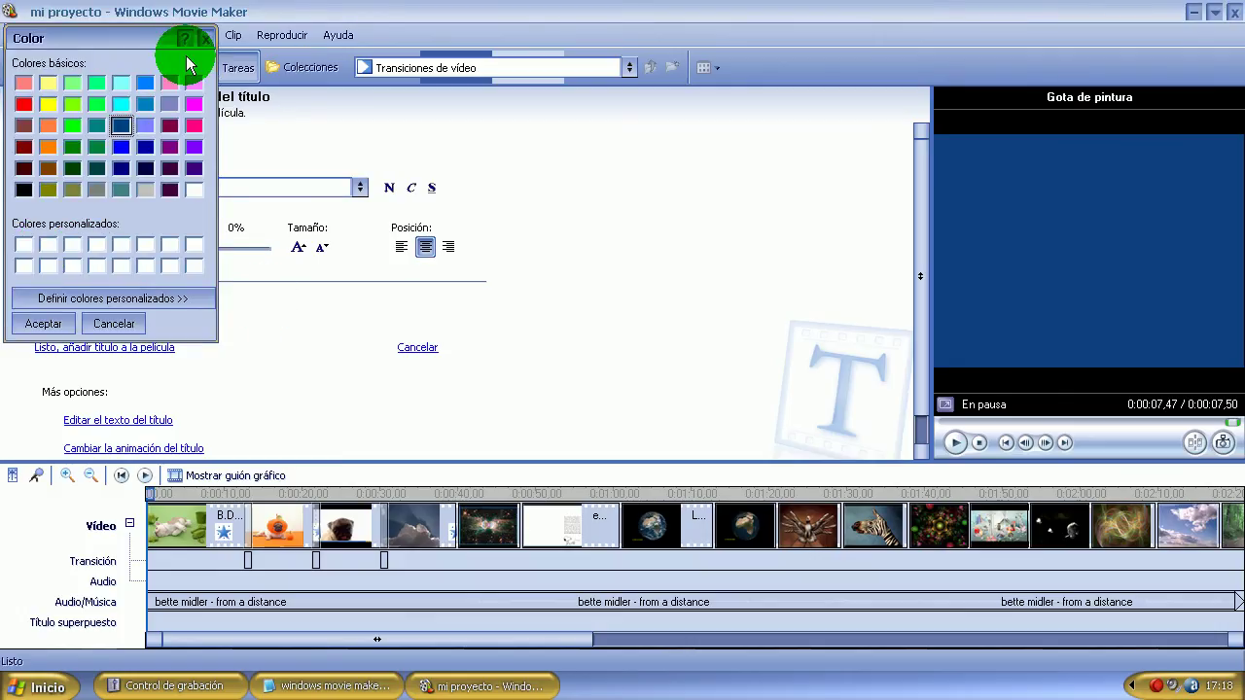
click(171, 84)
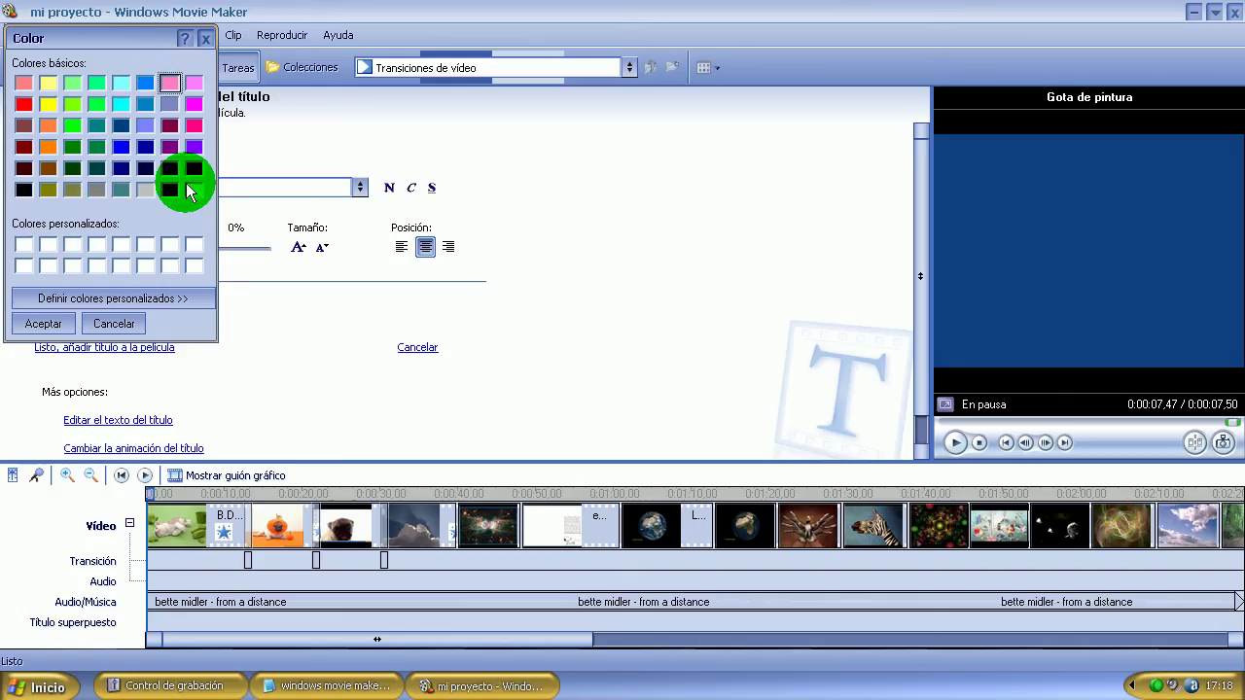
click(44, 325)
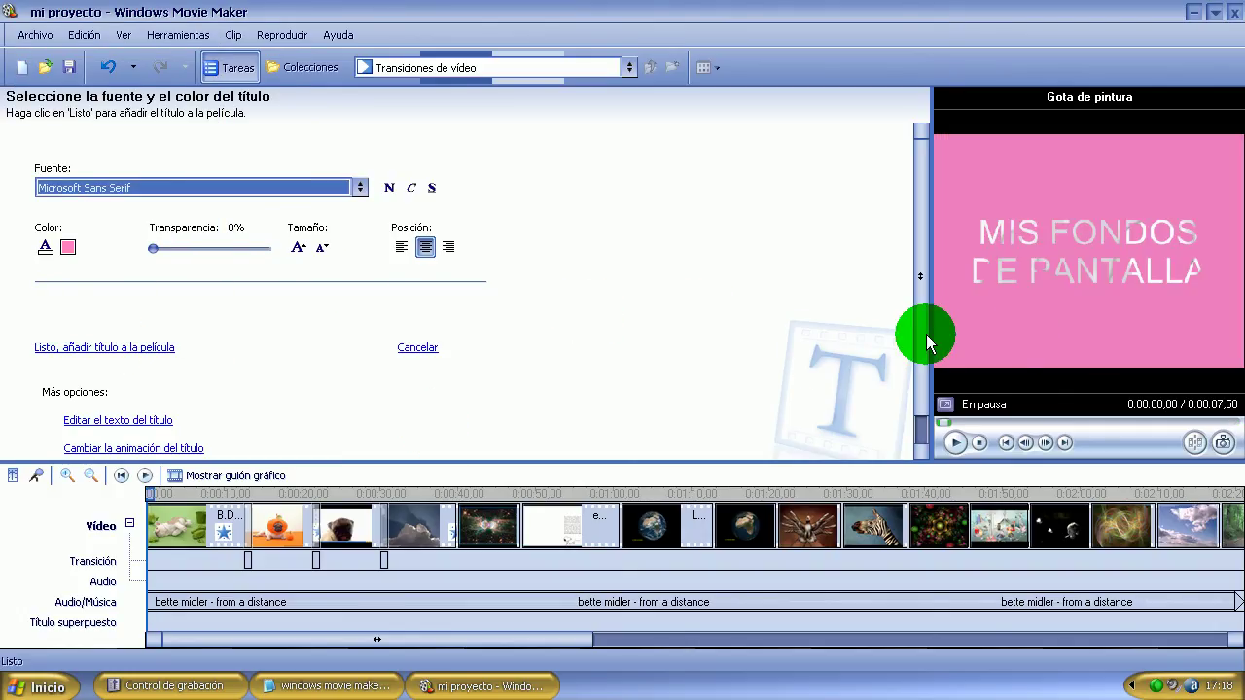
- Set the title's text colour to dark blue from the basic colours
click(44, 248)
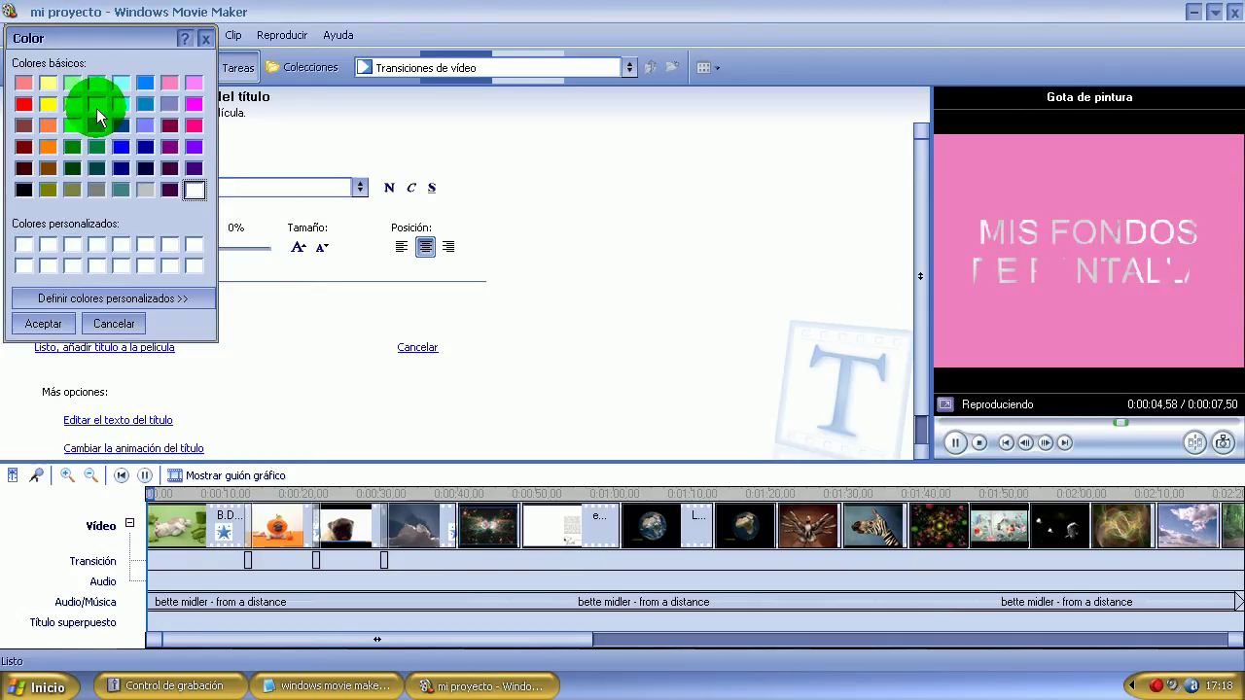
click(118, 124)
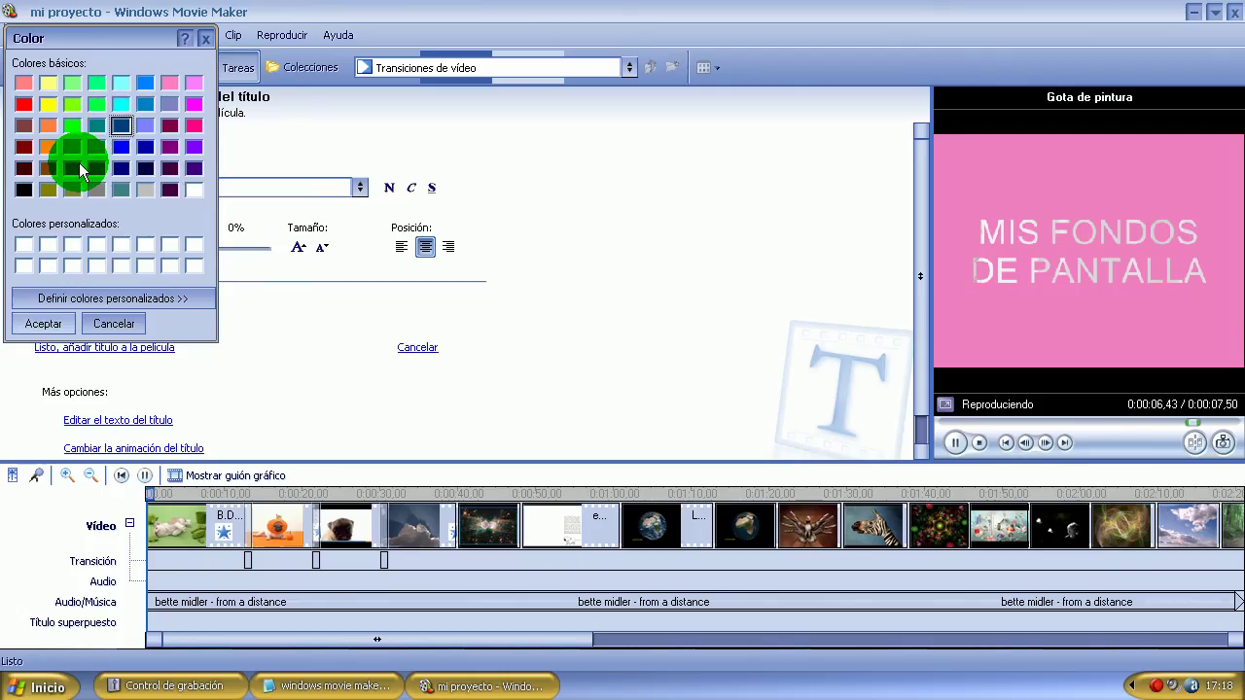
click(43, 327)
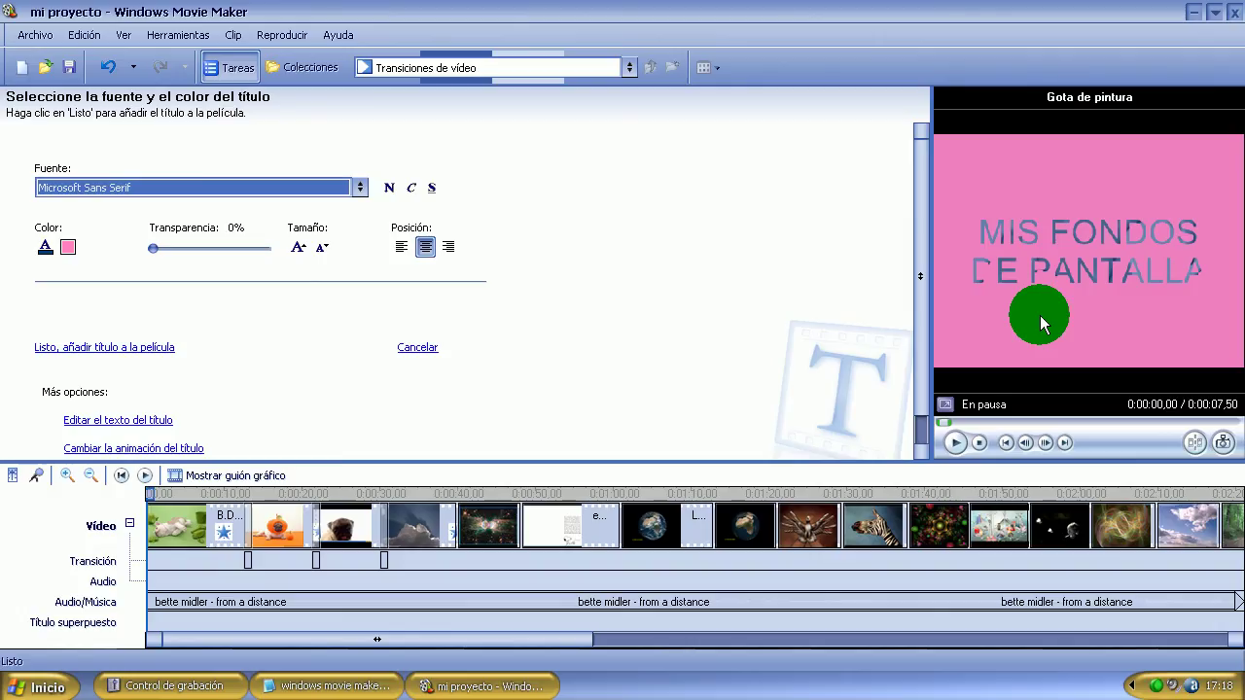
- Make the title text bold and change its font to Modern No. 20
click(322, 249)
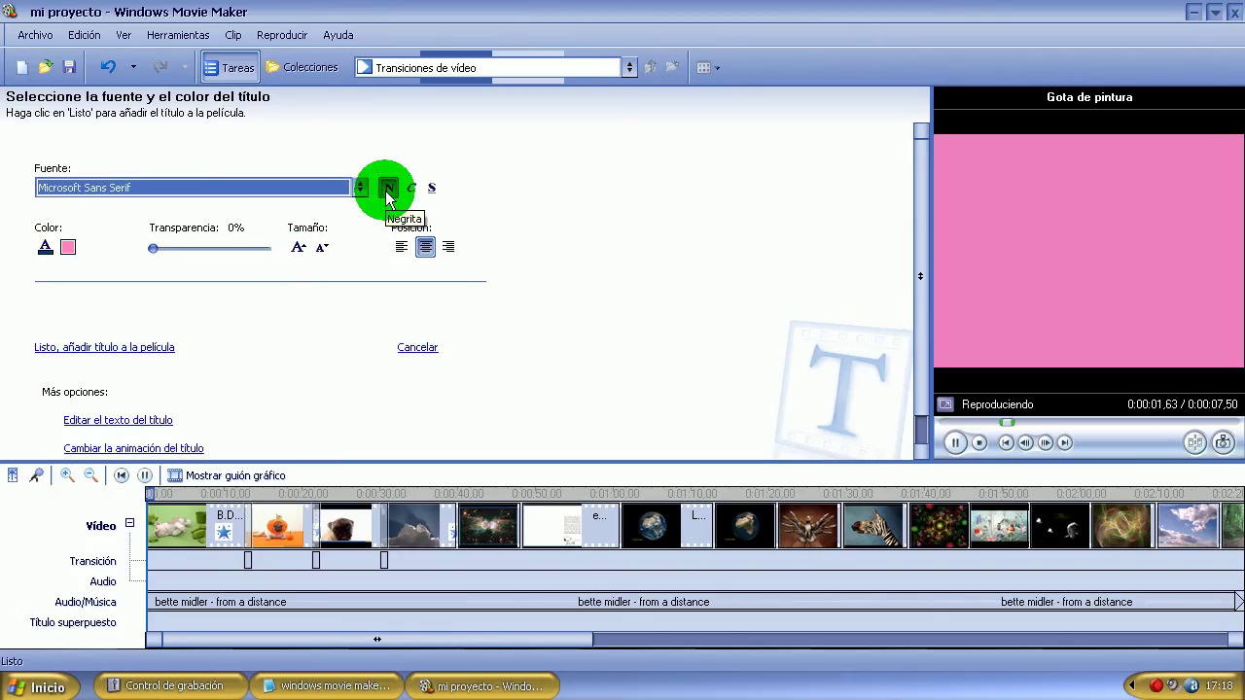
click(388, 191)
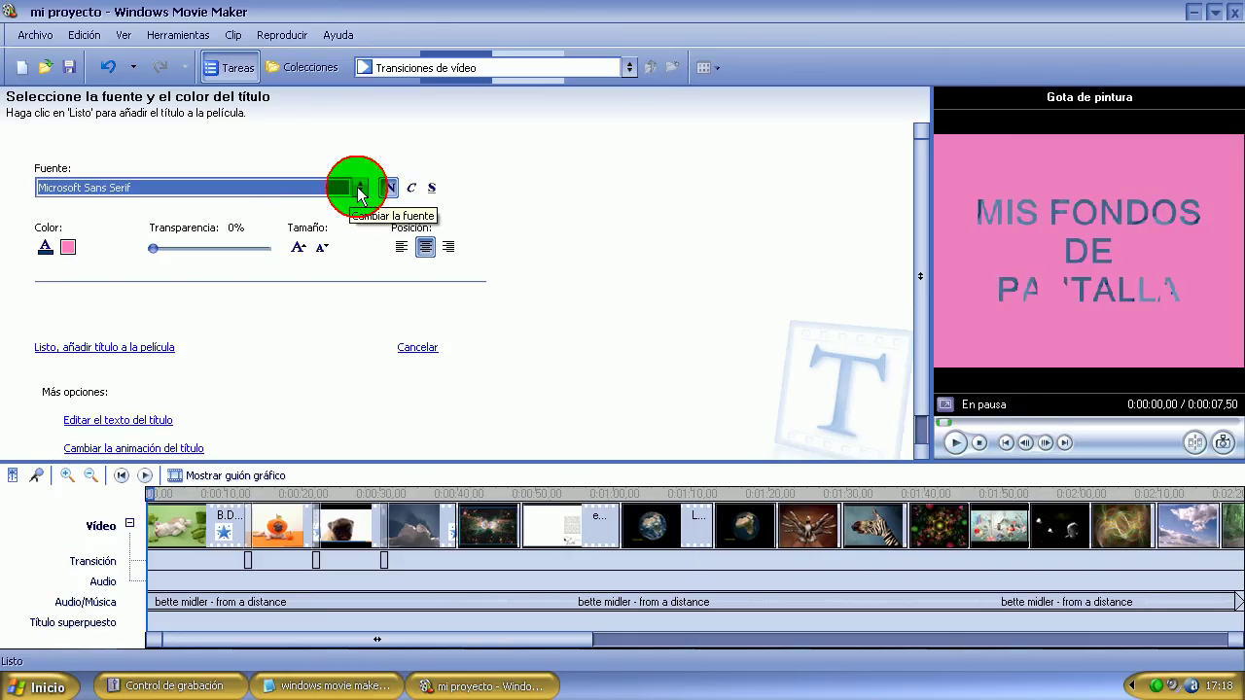
click(359, 188)
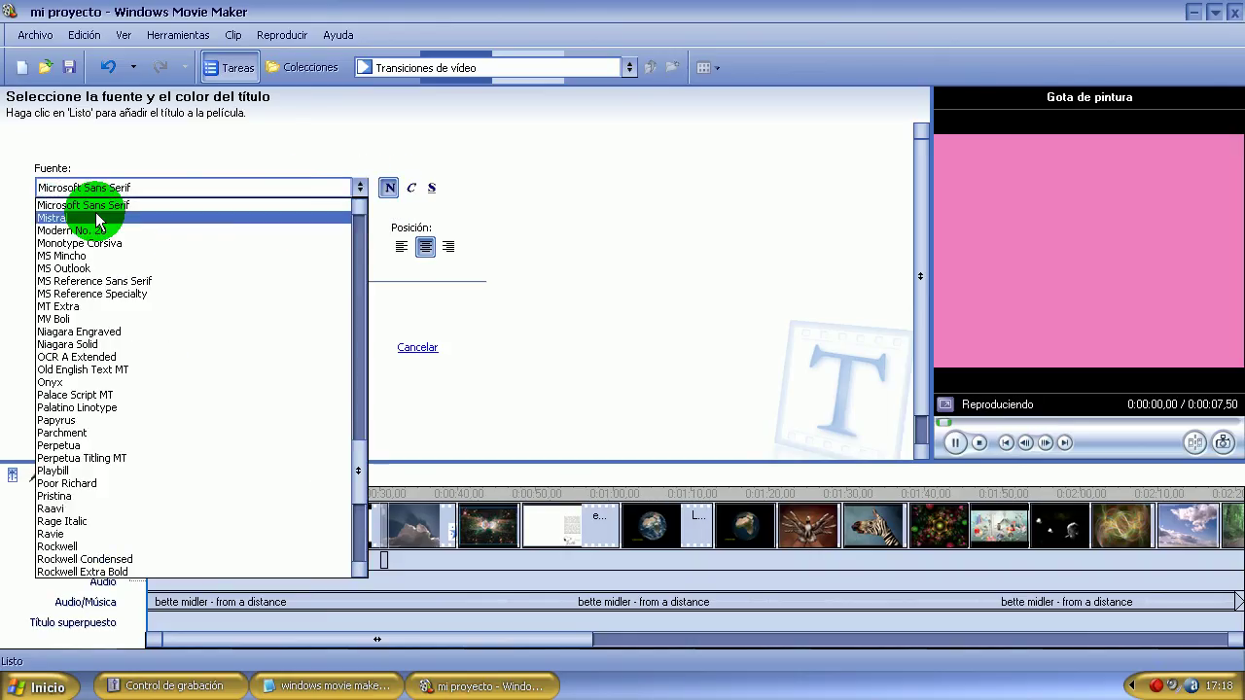
click(92, 231)
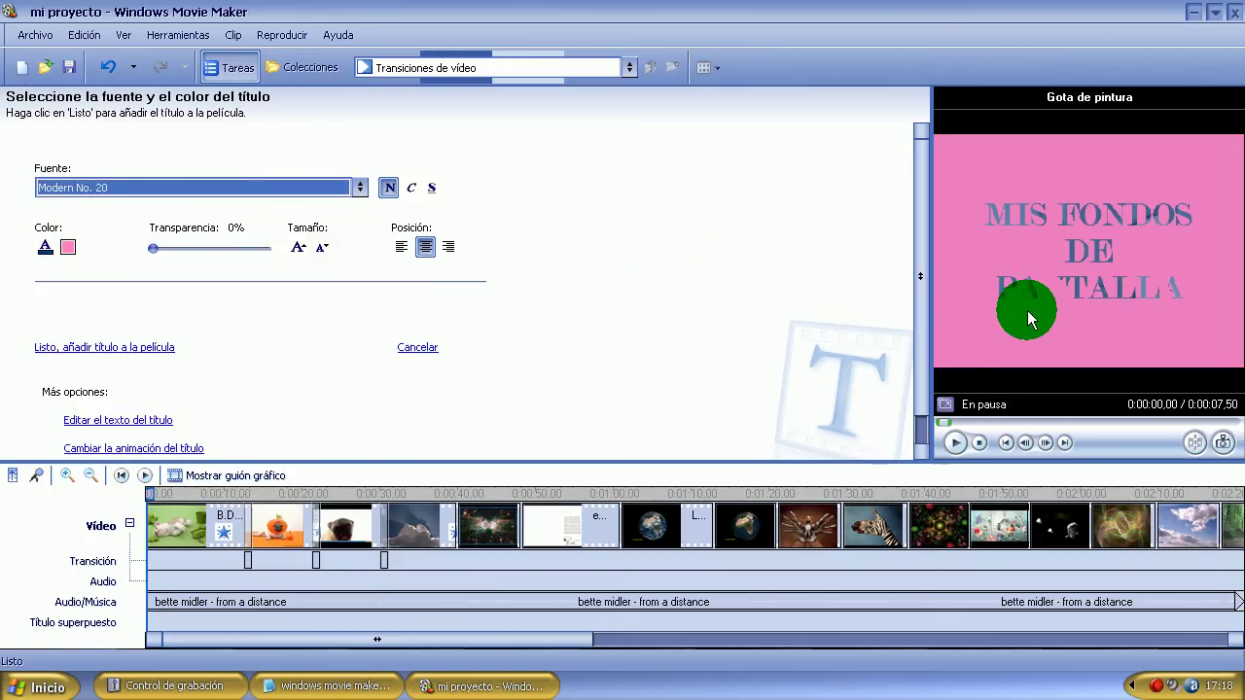
- Preview the finished title, add it to the movie, and select its clip on the timeline
click(951, 447)
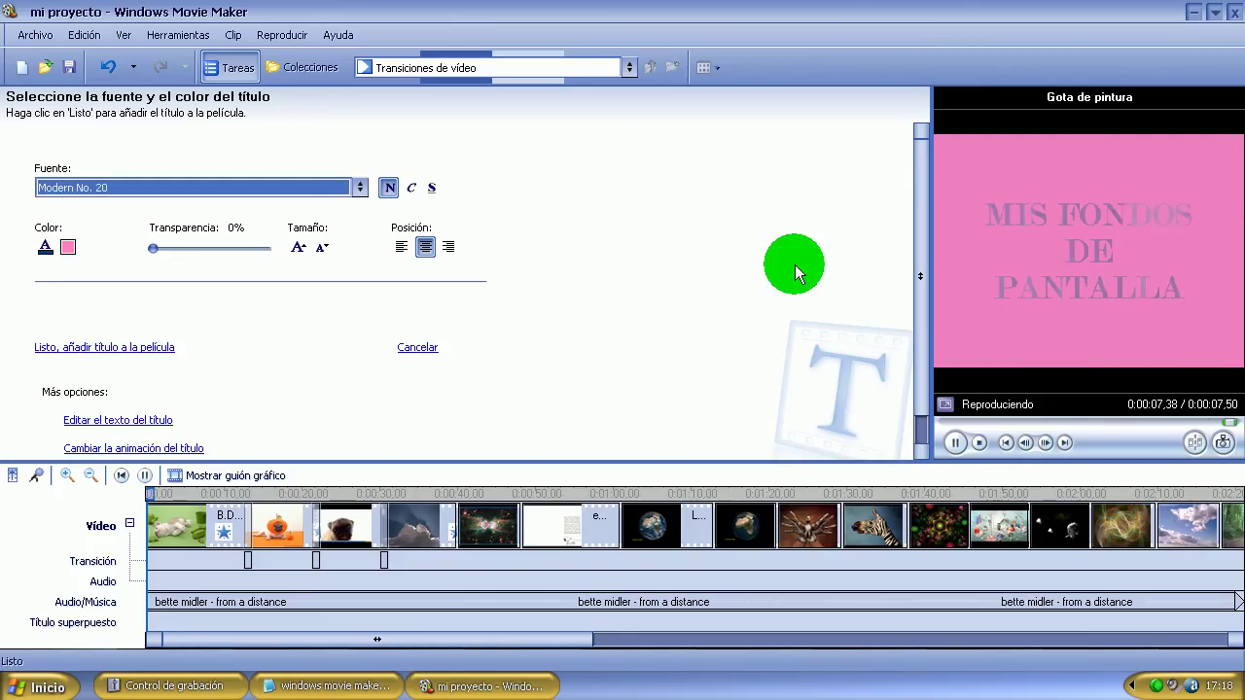
click(156, 348)
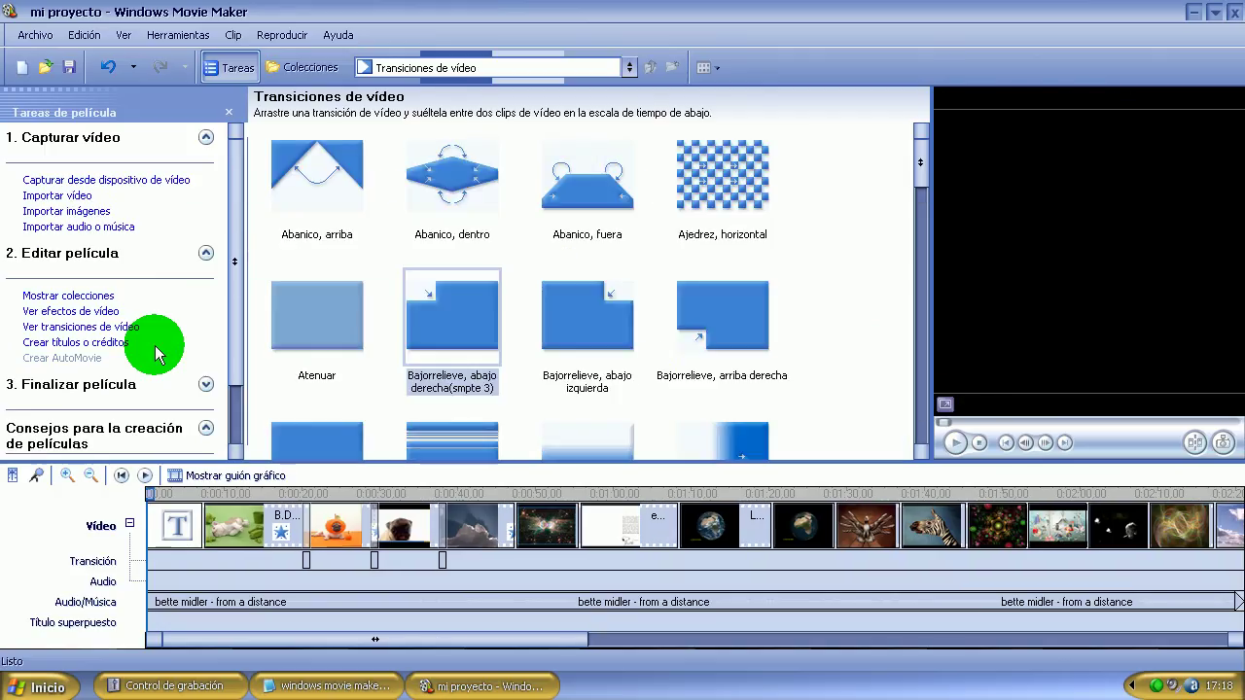
click(176, 537)
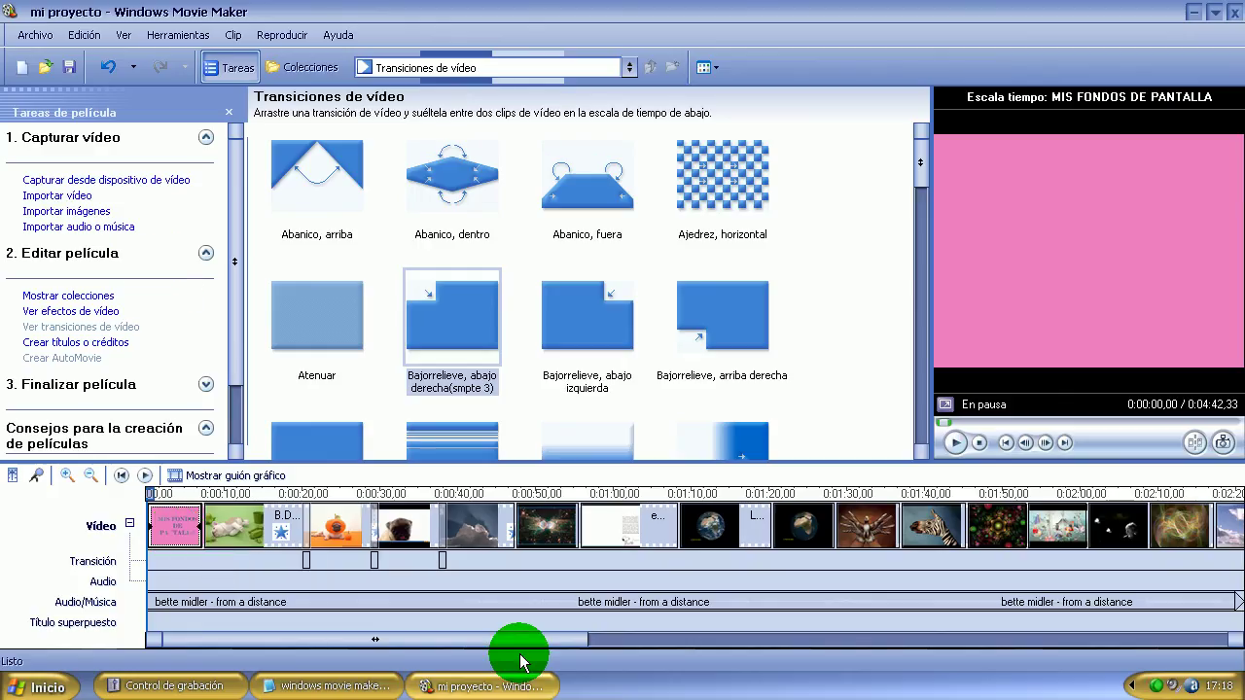
- Add the line "revisemos la linea de tiempo asi controlamos que el titulo no haya cambiado la sincronizacion" to the Notepad tips file and minimize it
click(328, 687)
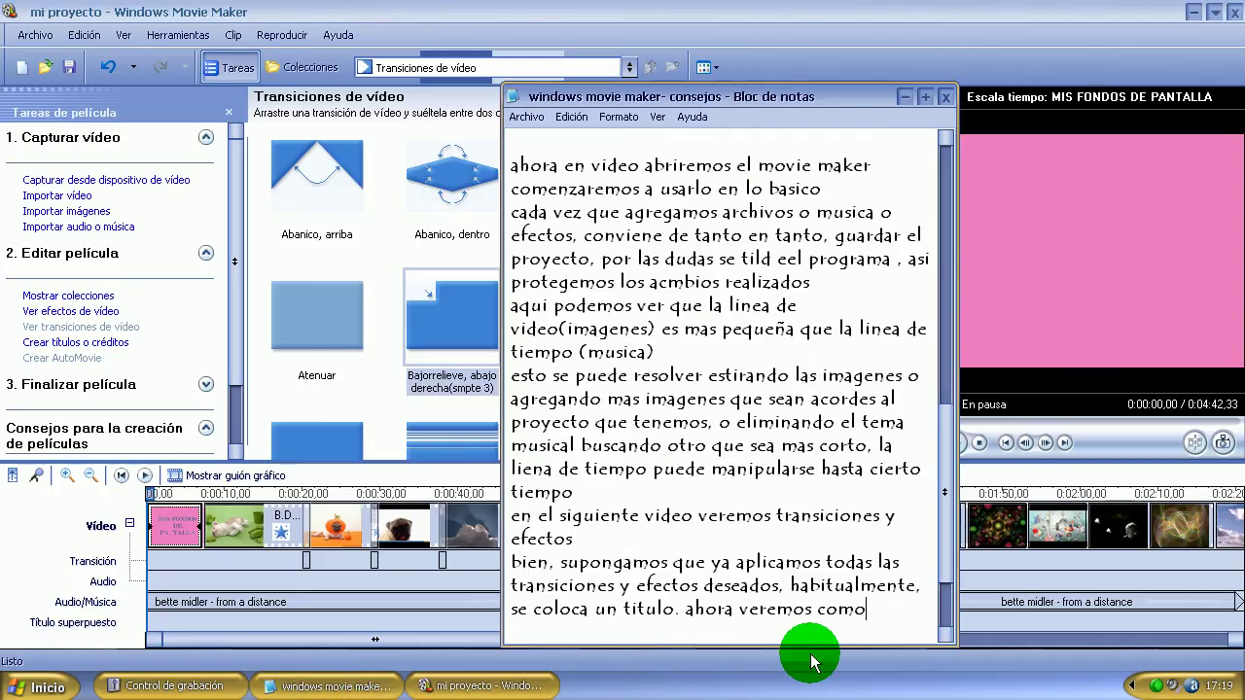
key(Return)
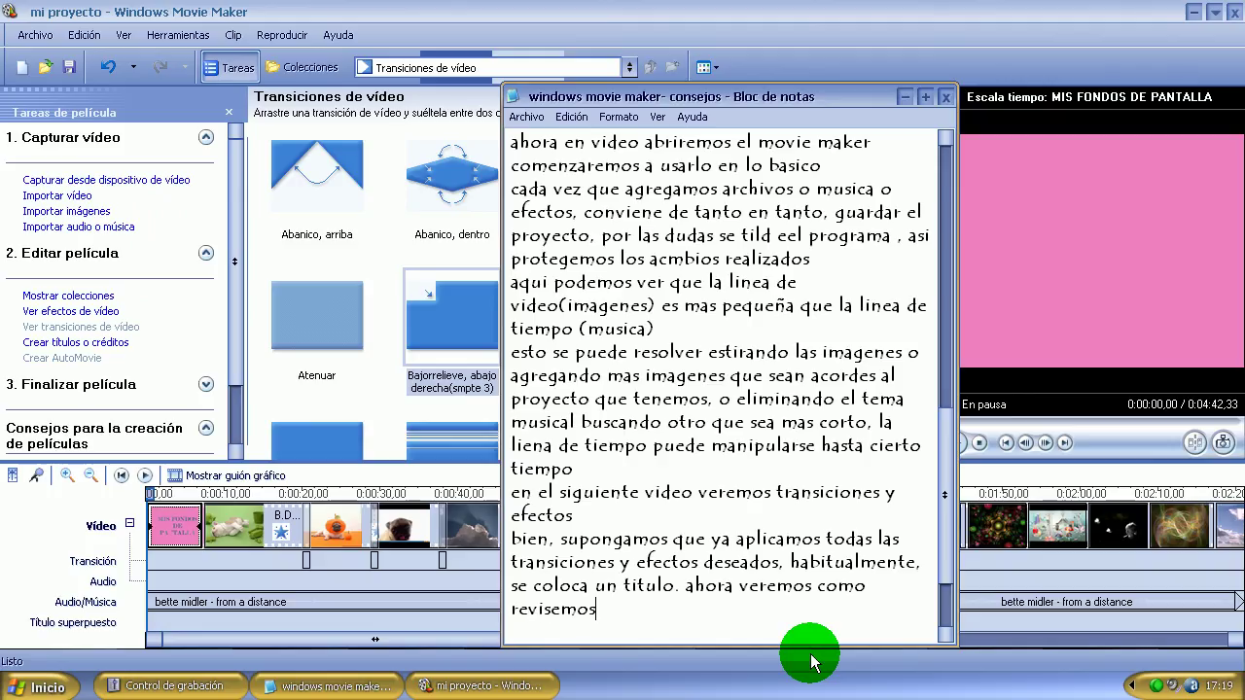
text(revisemos la linea de tiempo asi)
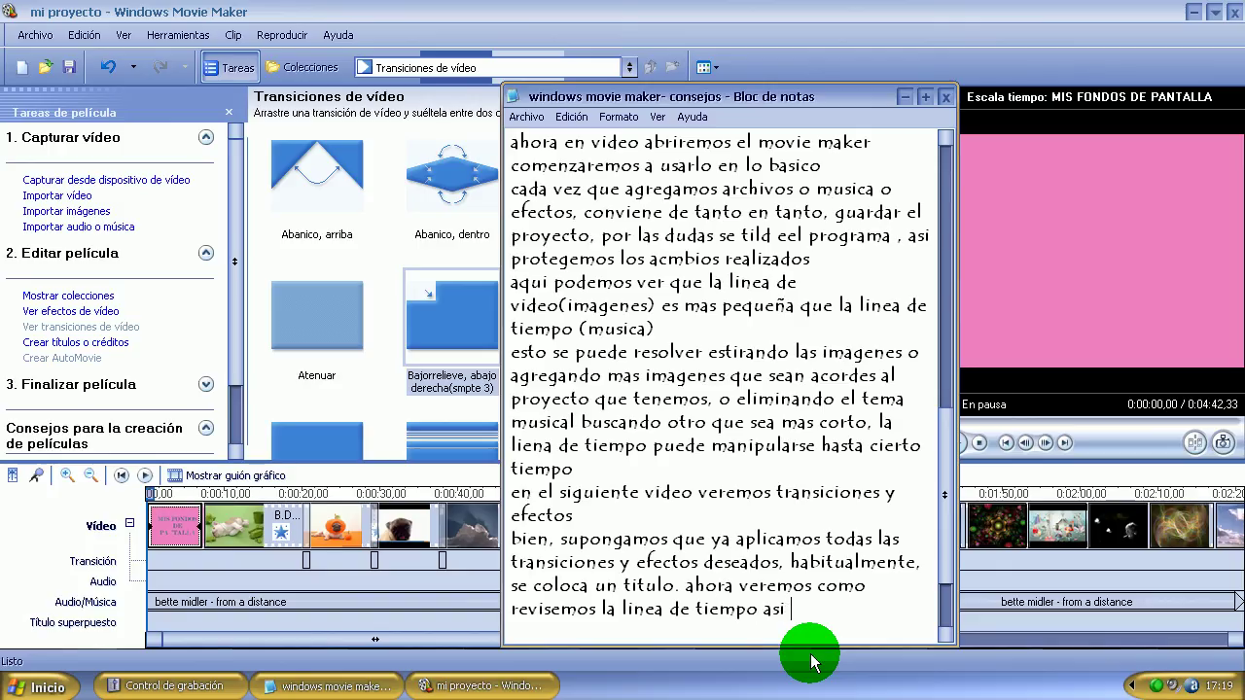
text( controlamos que el)
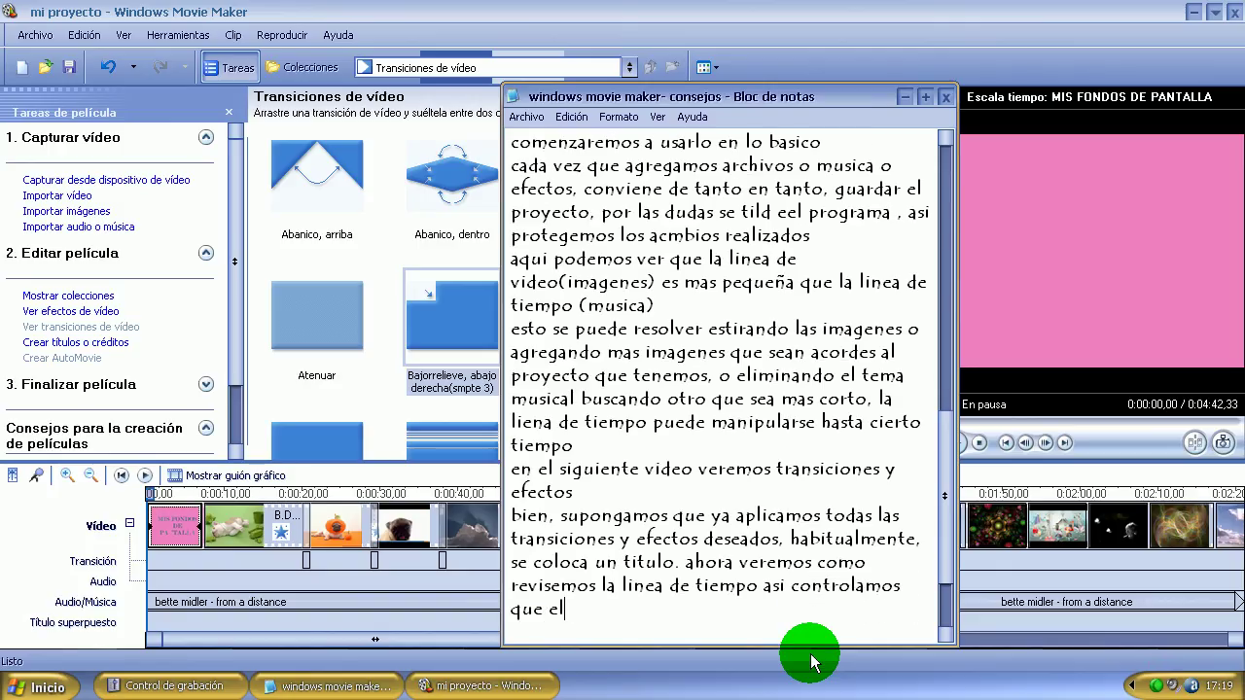
text( titulo no )
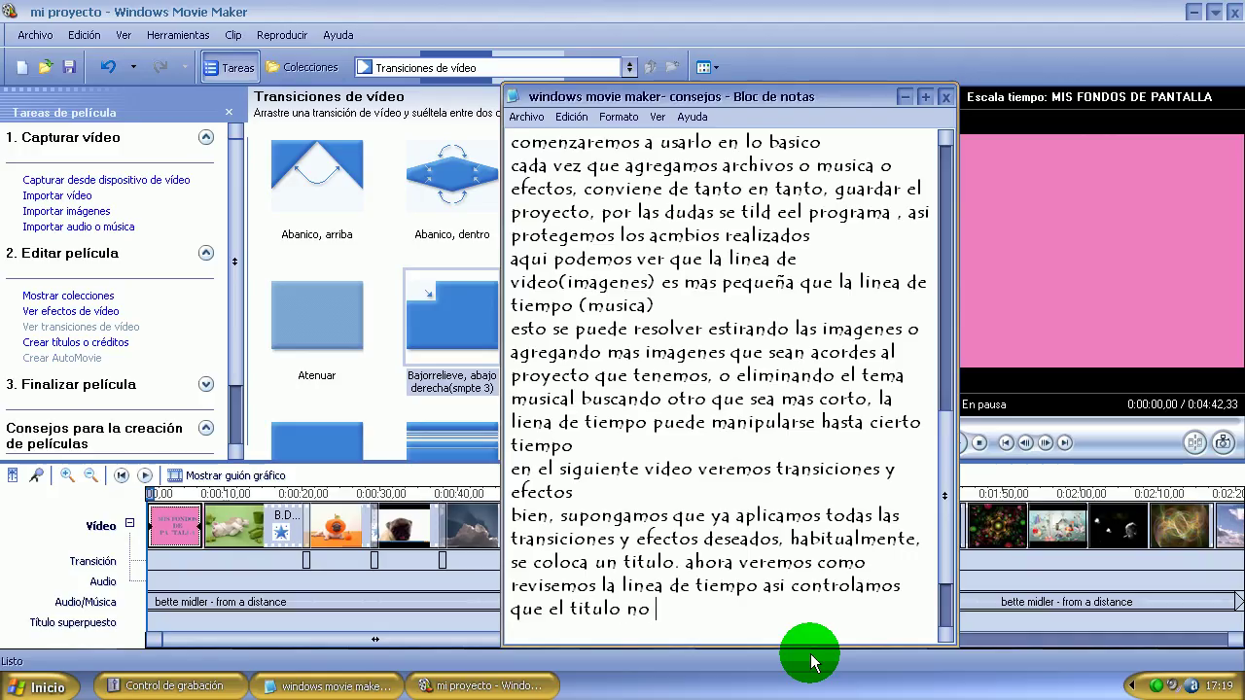
text(haya cambiado la sinc)
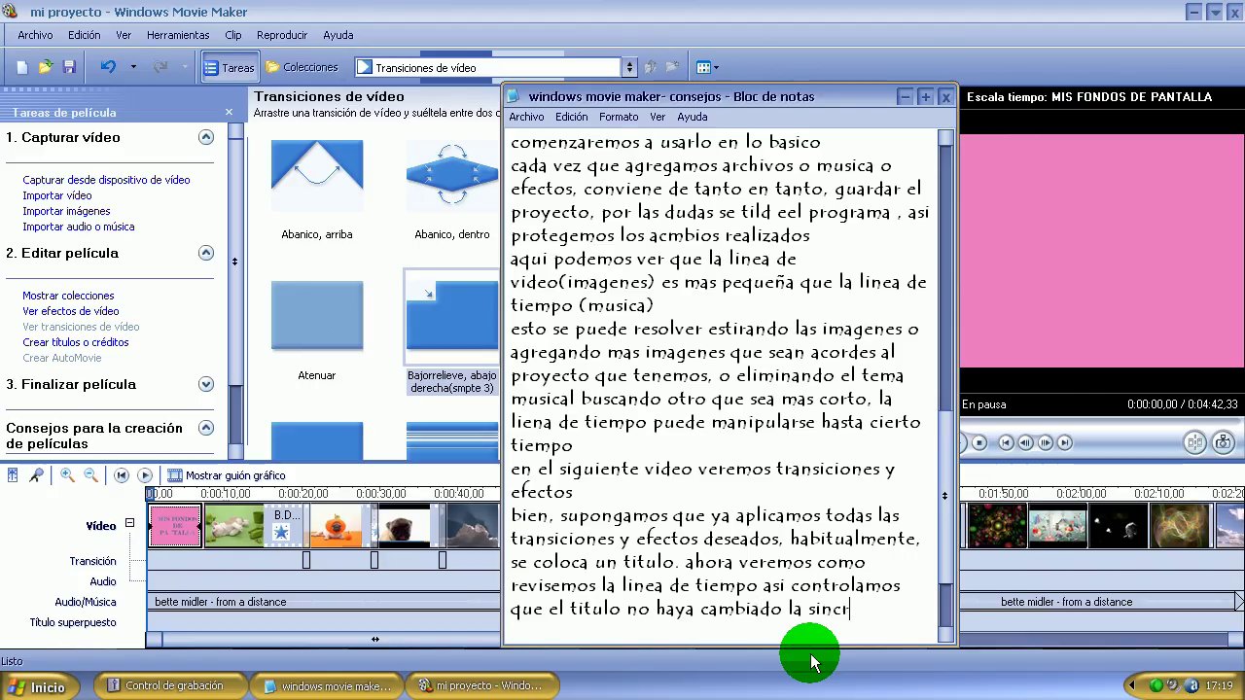
text(ronizacion)
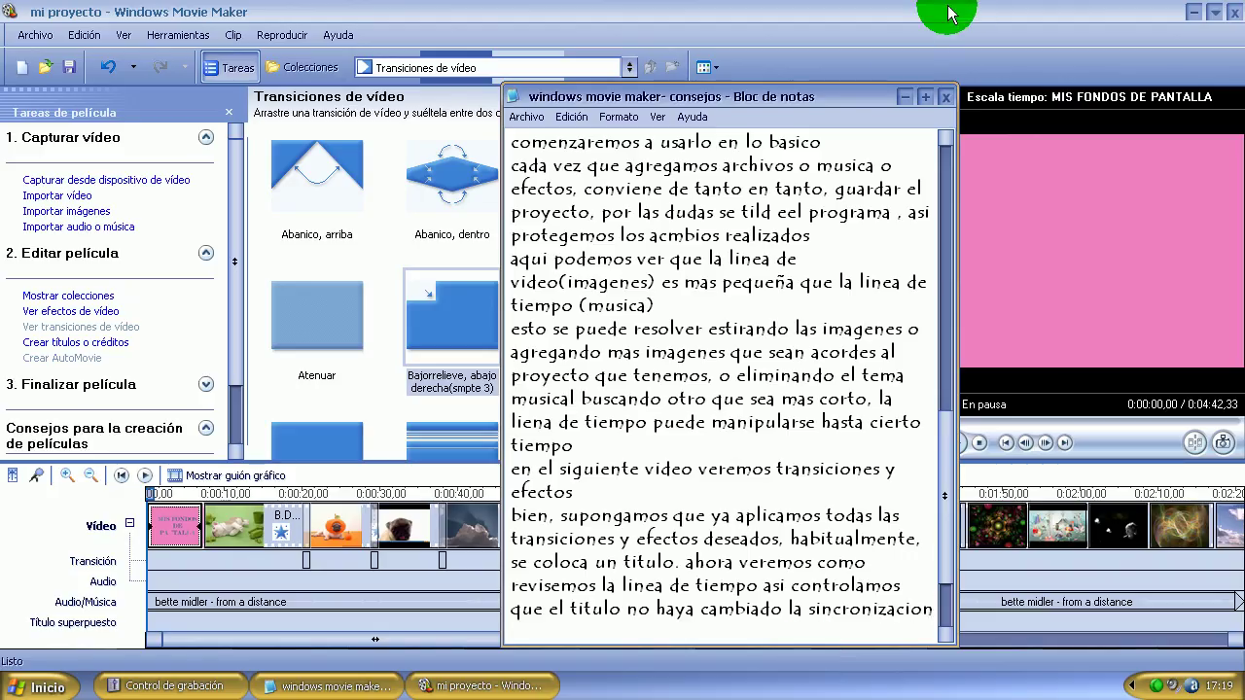
click(903, 97)
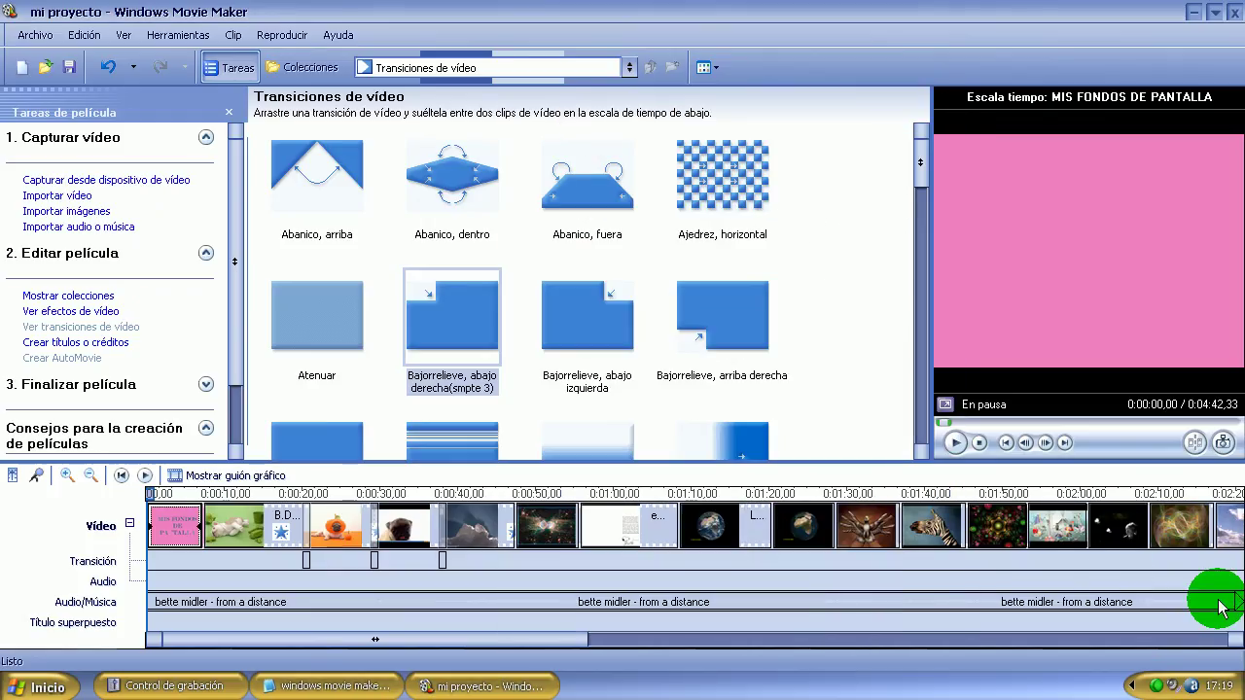
- Check the end of the timeline to compare where the last image and the music track finish
click(1232, 630)
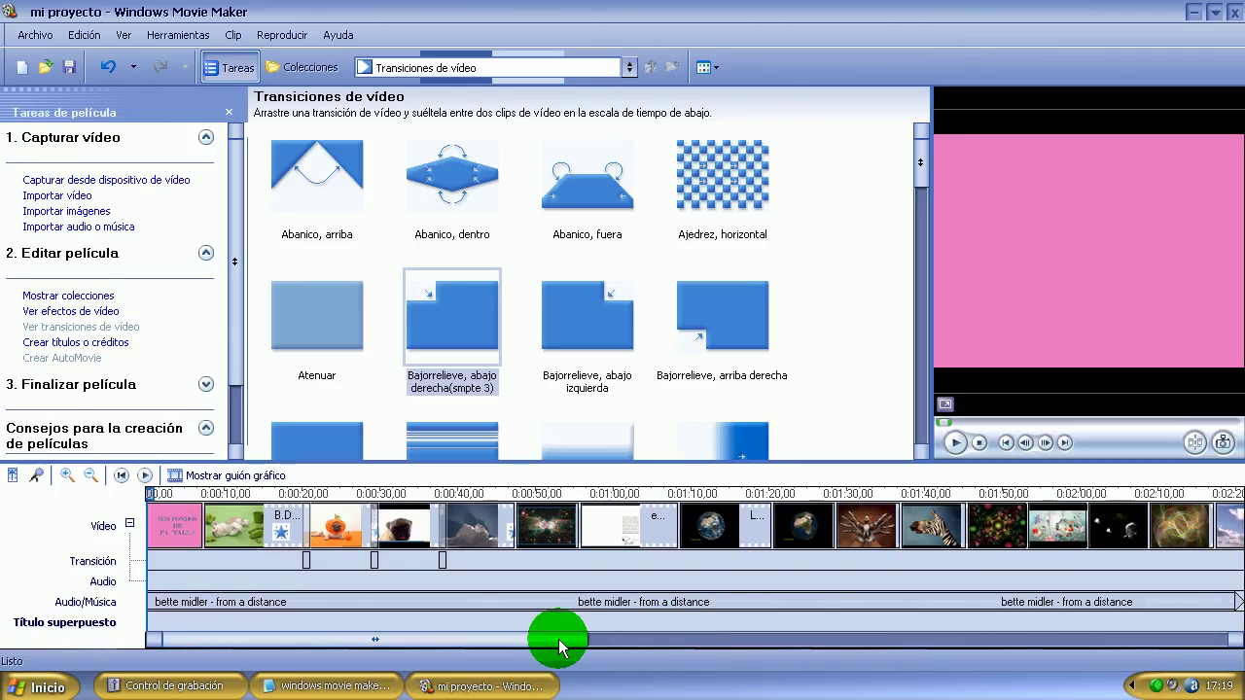
drag(560, 647, 1082, 644)
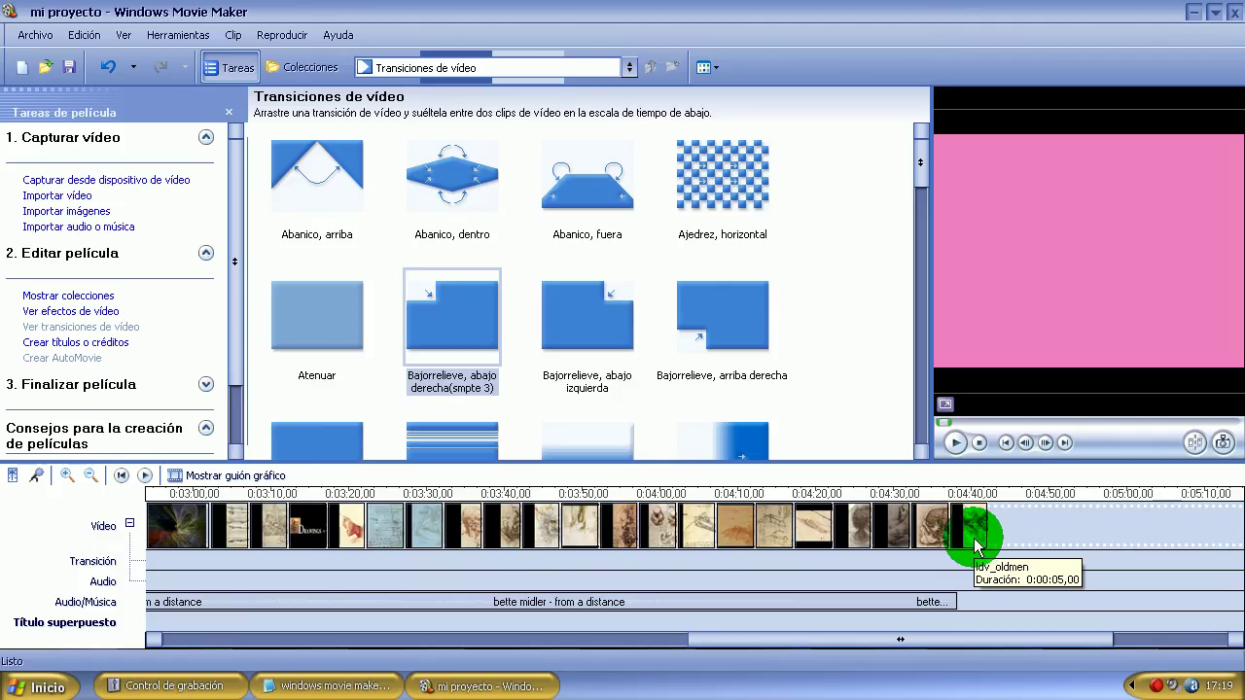
click(153, 640)
drag(154, 640, 153, 641)
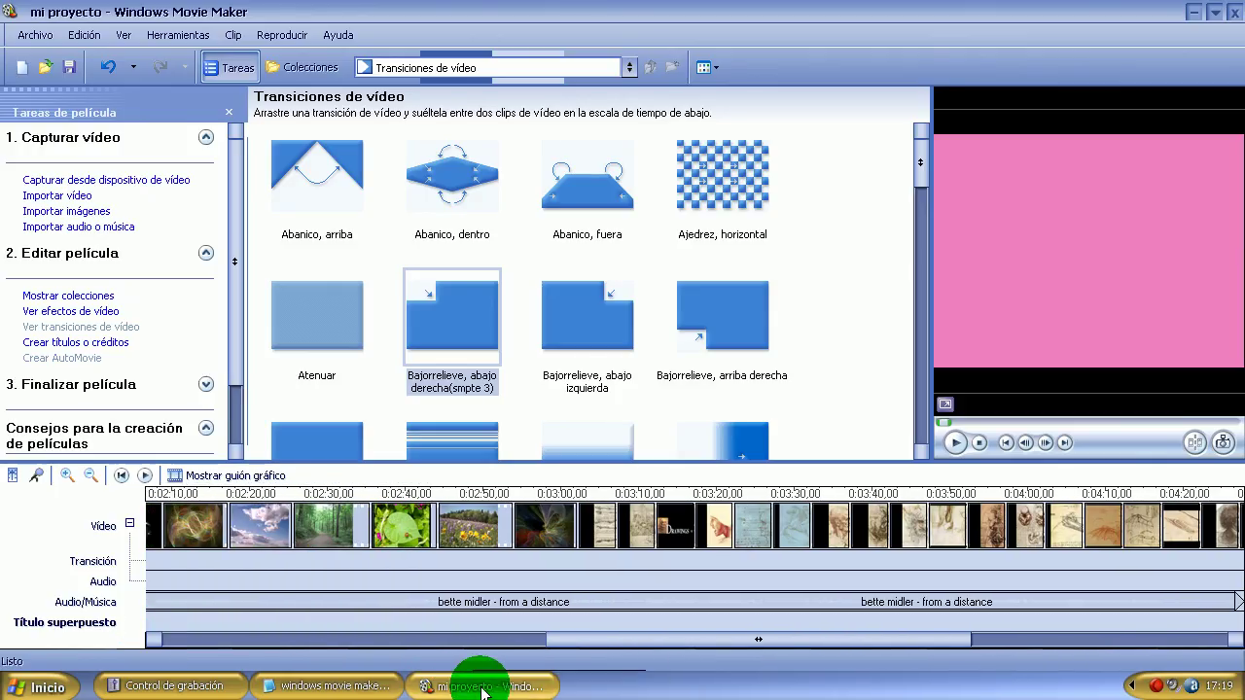
- Add the line "lo solucionamos achicando las imagenes un poquito hasta que quede todo a tiempo" to the Notepad tips file and minimize it
click(356, 687)
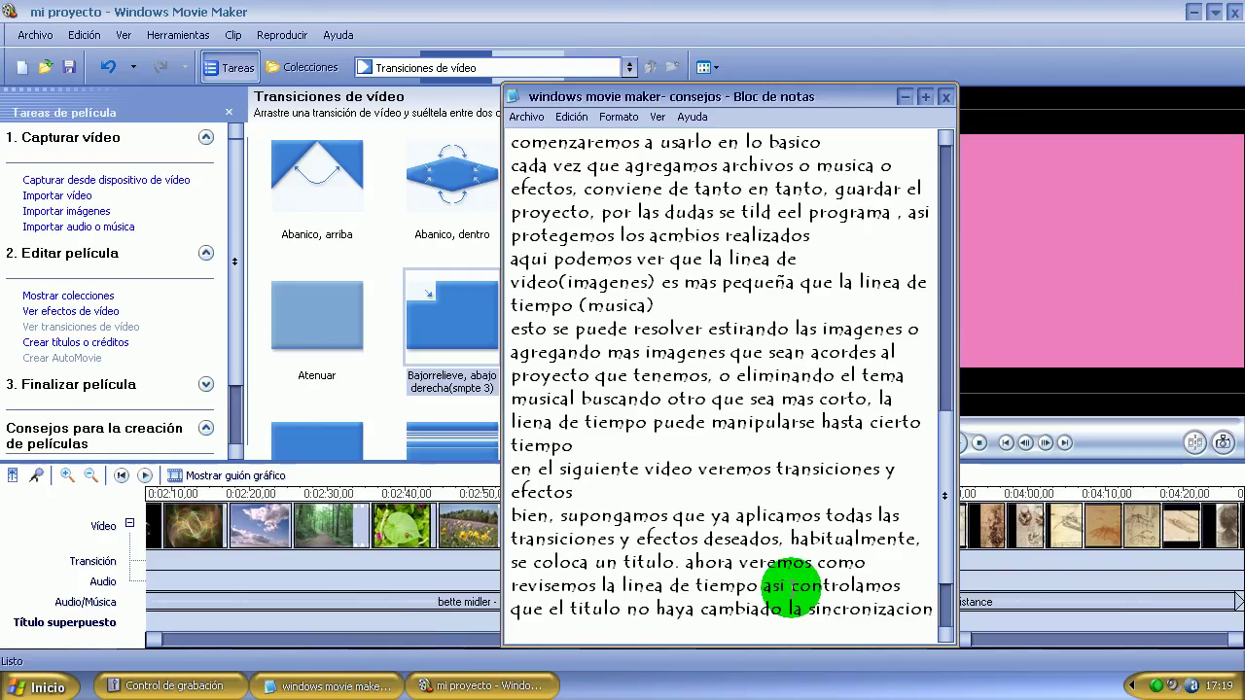
key(Return)
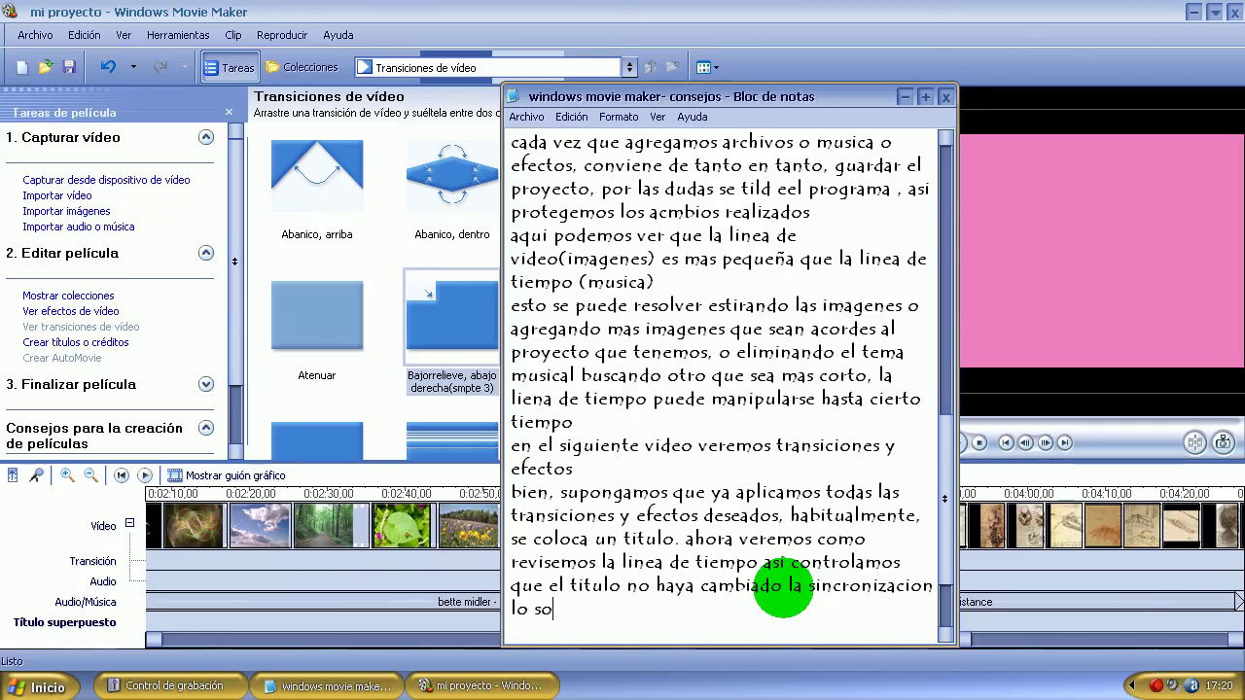
text(lo)
key(BackSpace)
text(ucionamos)
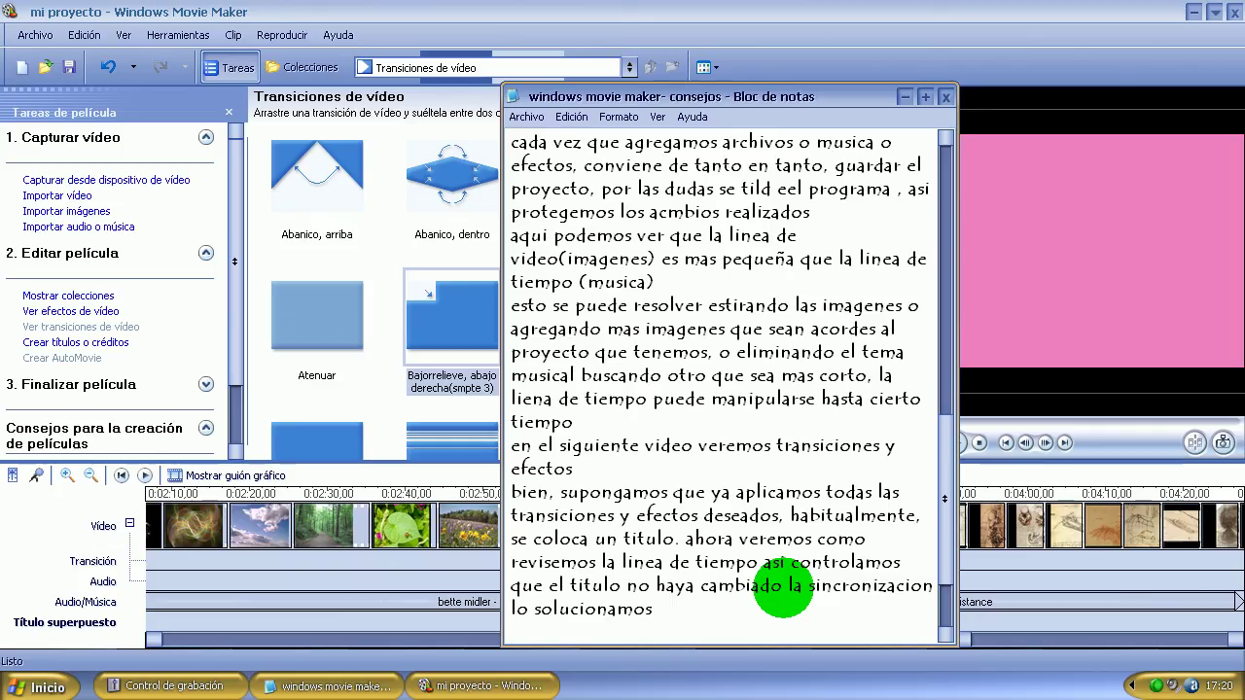
text( achicando las i)
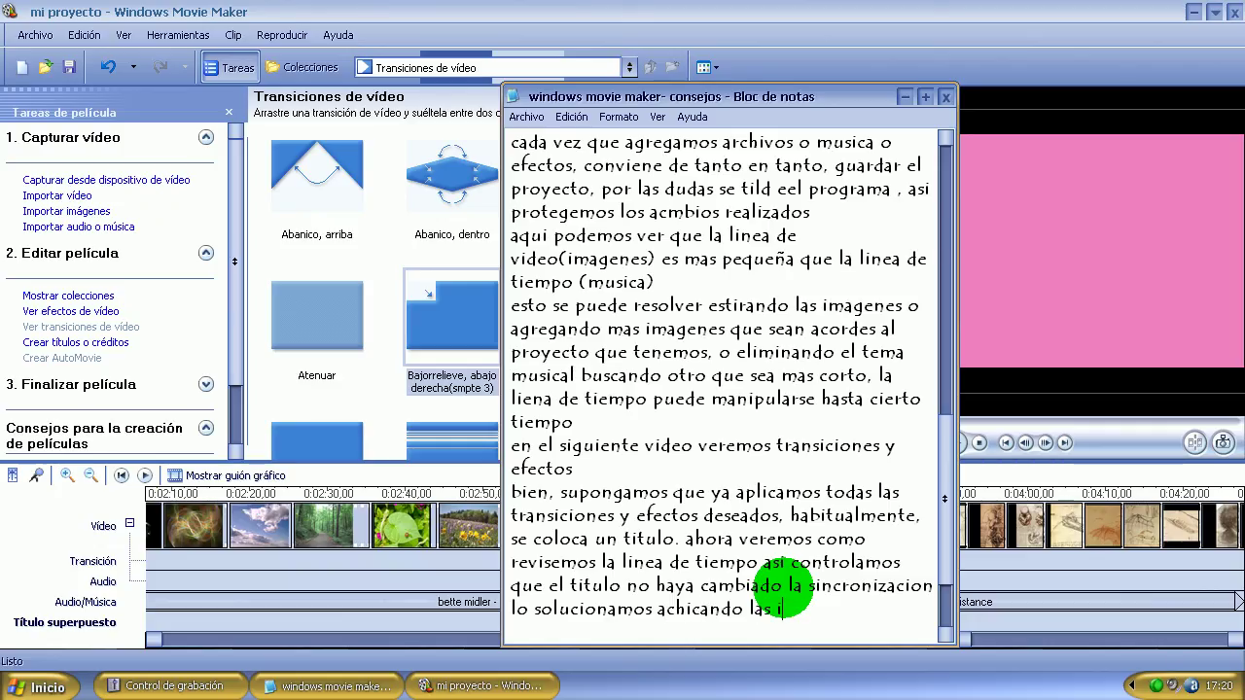
text(magenes un poquito)
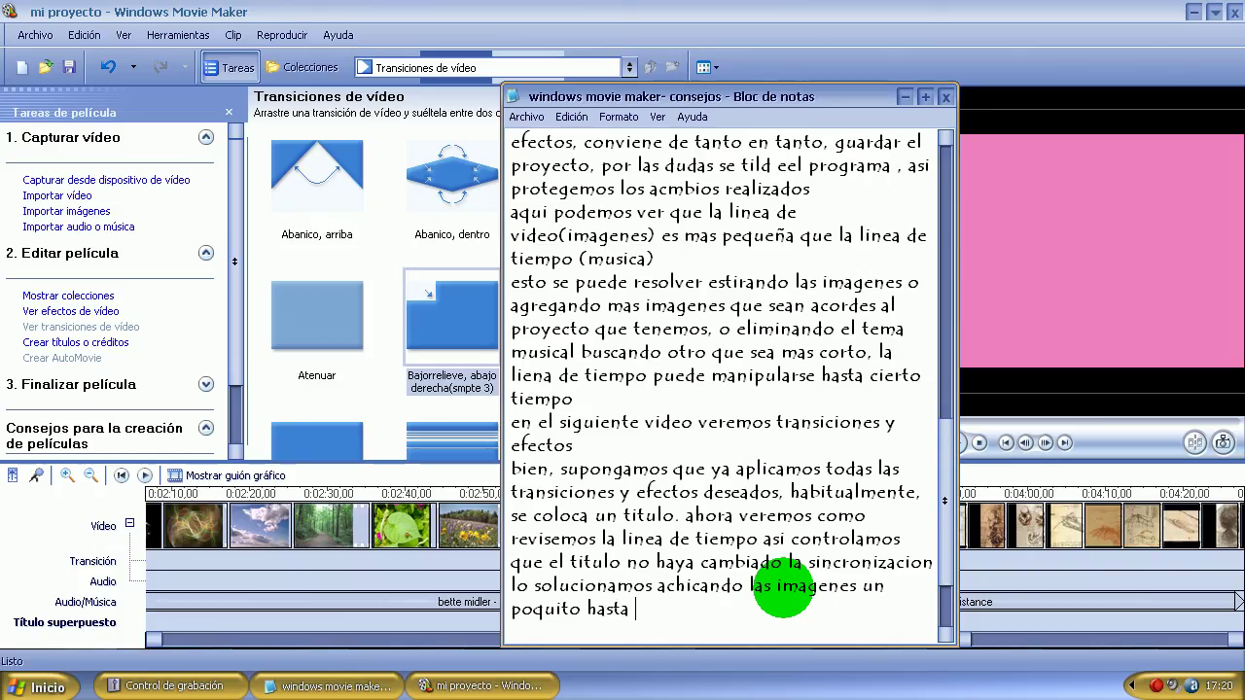
text(hasta que quede to)
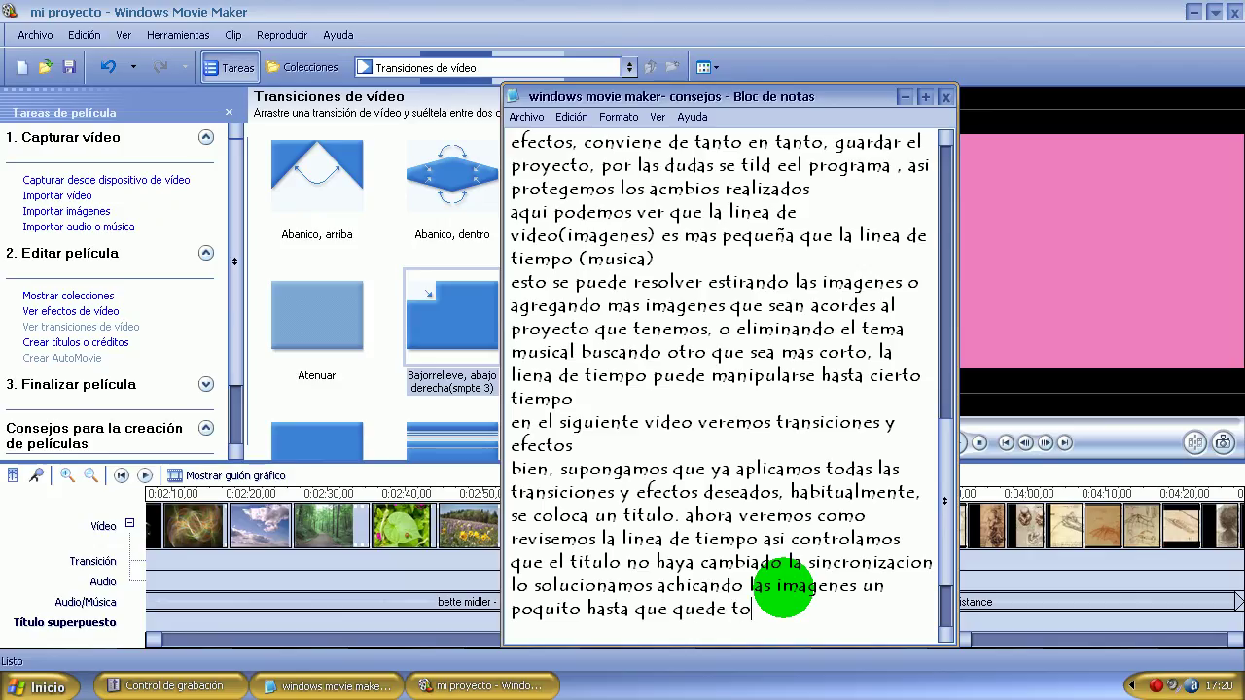
text(do a tiempo)
click(904, 98)
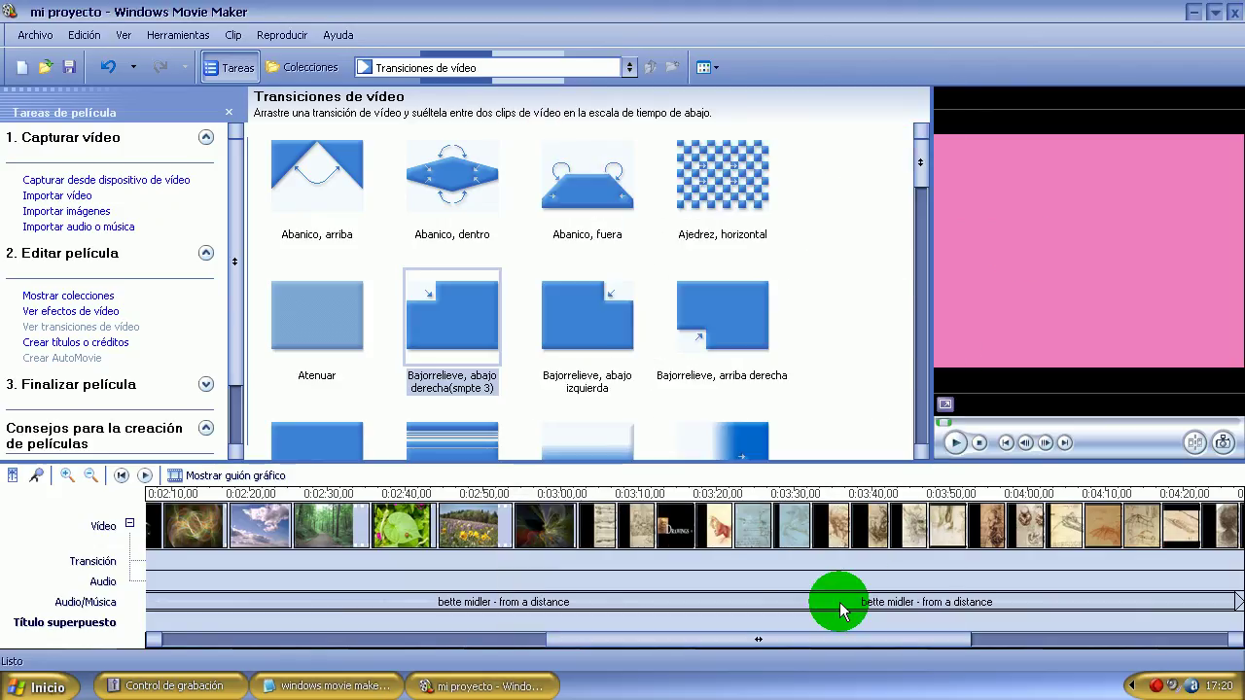
- Shorten the wildflowers image clip on the timeline so it ends at about 0:02:51,67
click(1237, 640)
drag(1237, 642, 1237, 642)
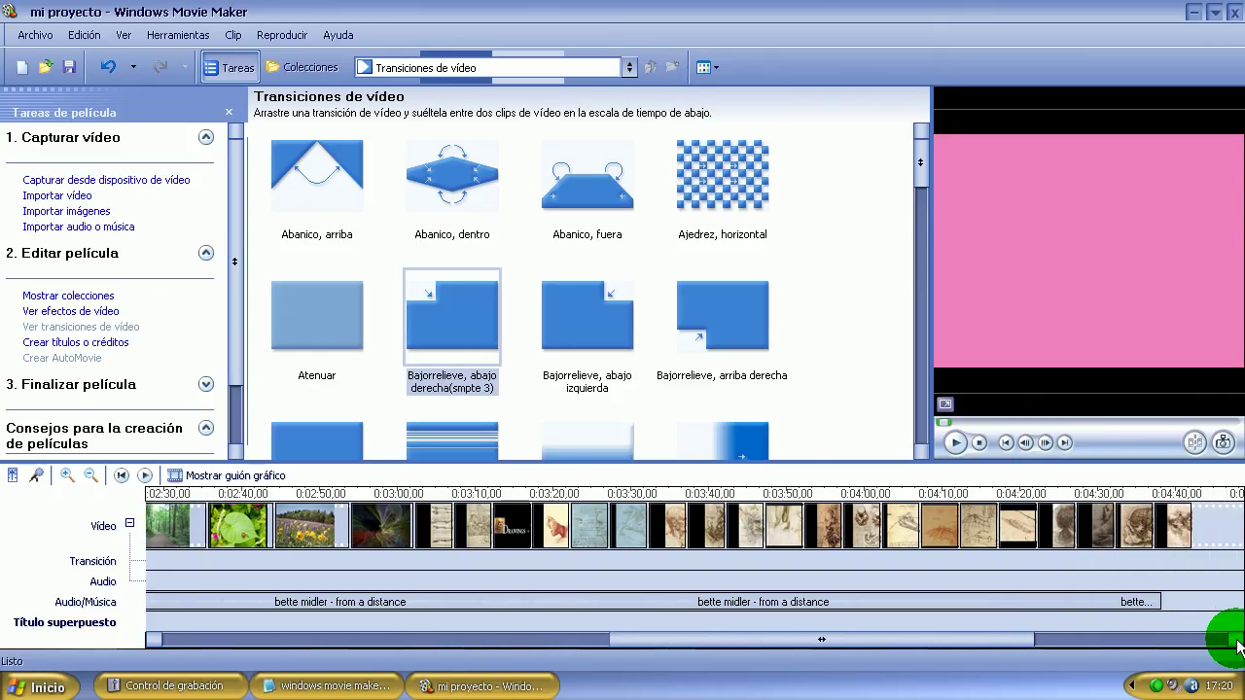
click(341, 522)
click(340, 522)
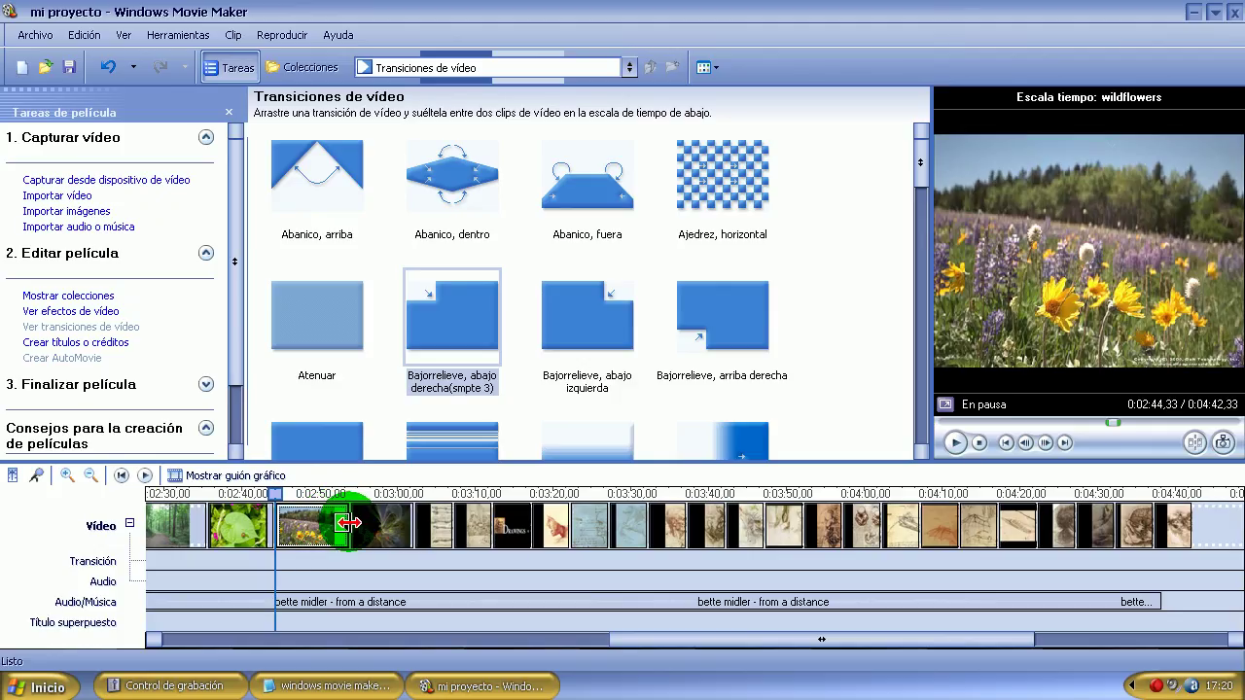
drag(348, 524, 330, 523)
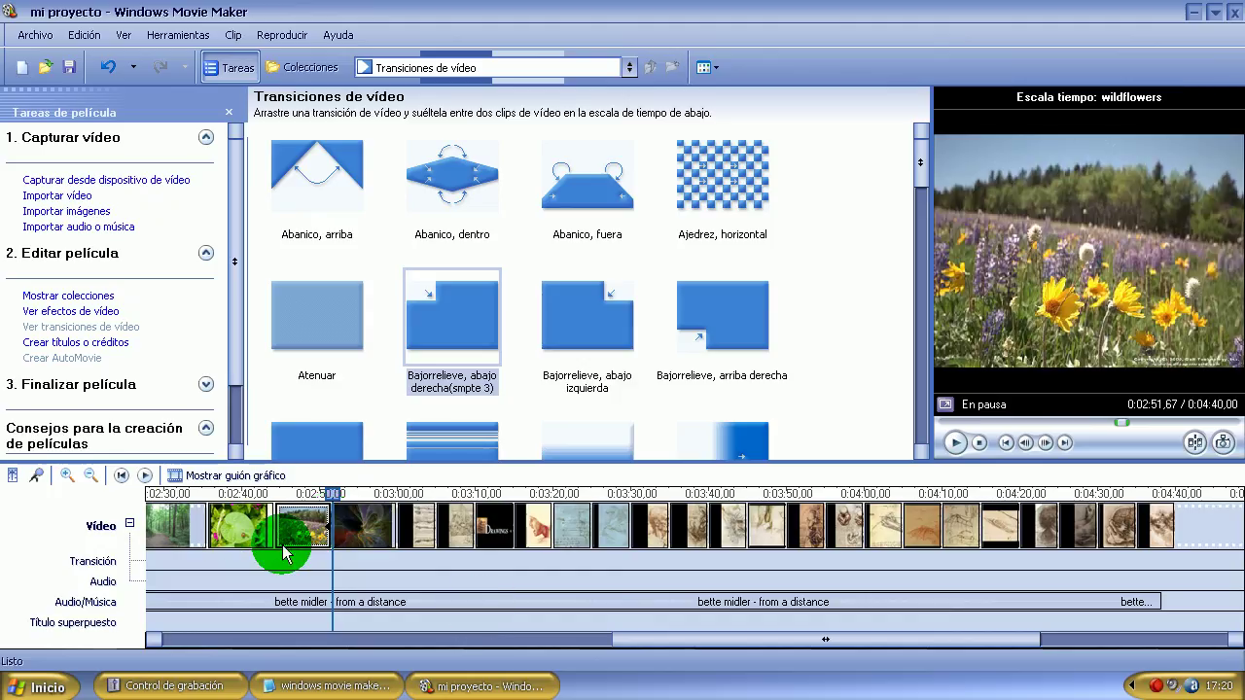
- Trim the end of the treford forest clip to about 0:02:34,53 to bring the images in line with the music's end
click(185, 521)
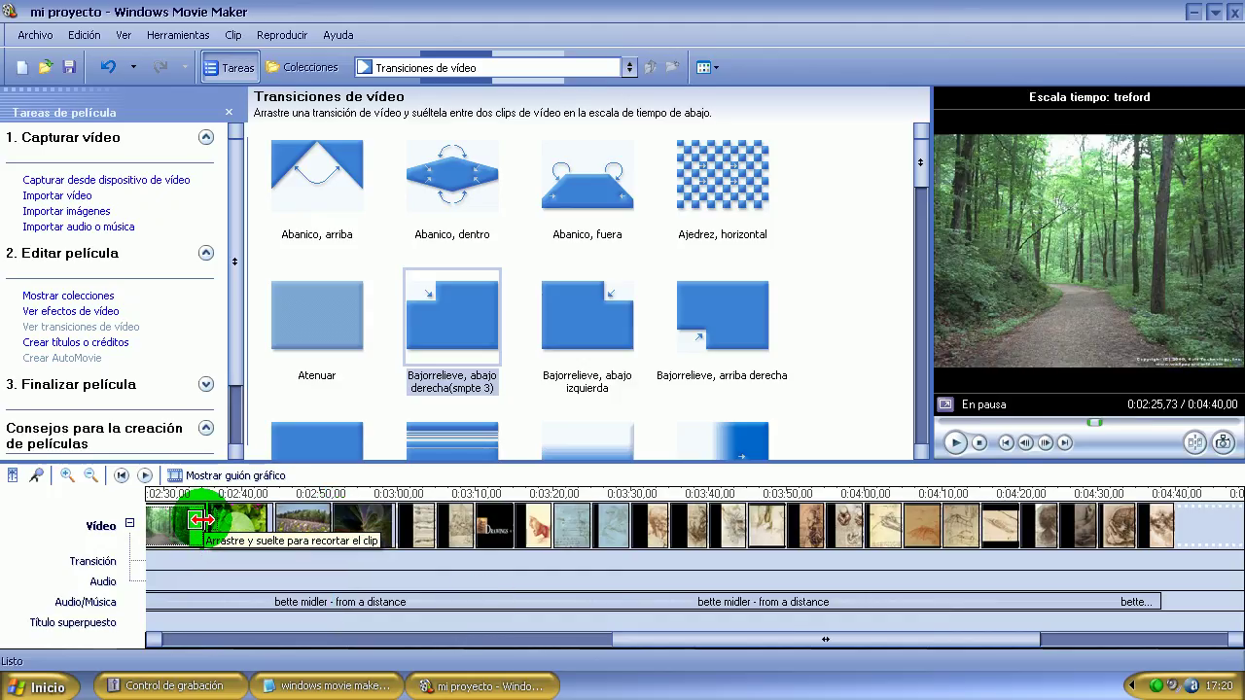
drag(199, 523, 188, 522)
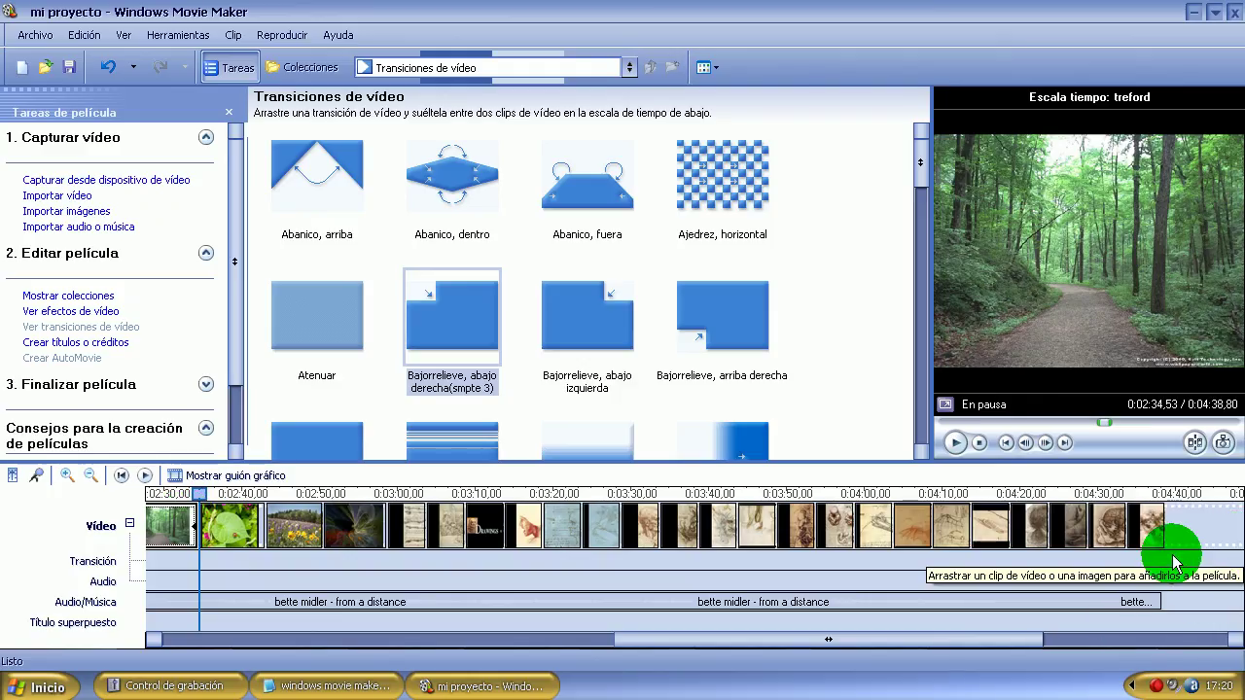
click(153, 640)
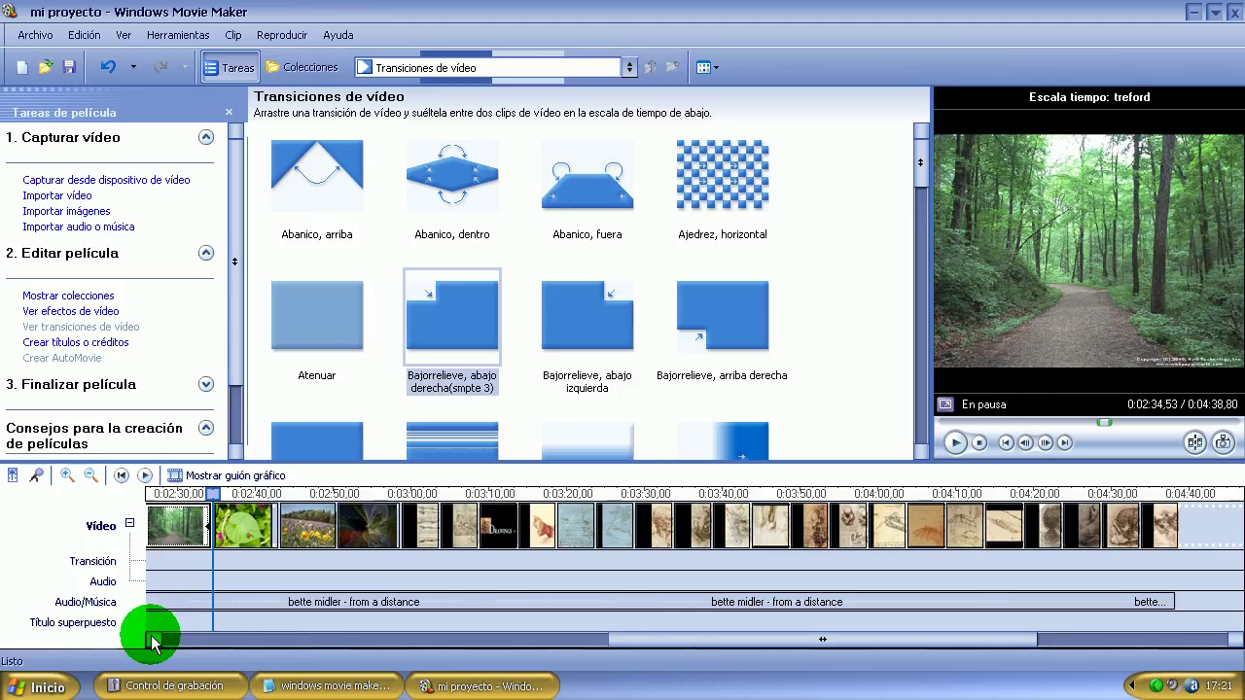
drag(153, 640, 152, 640)
click(1156, 687)
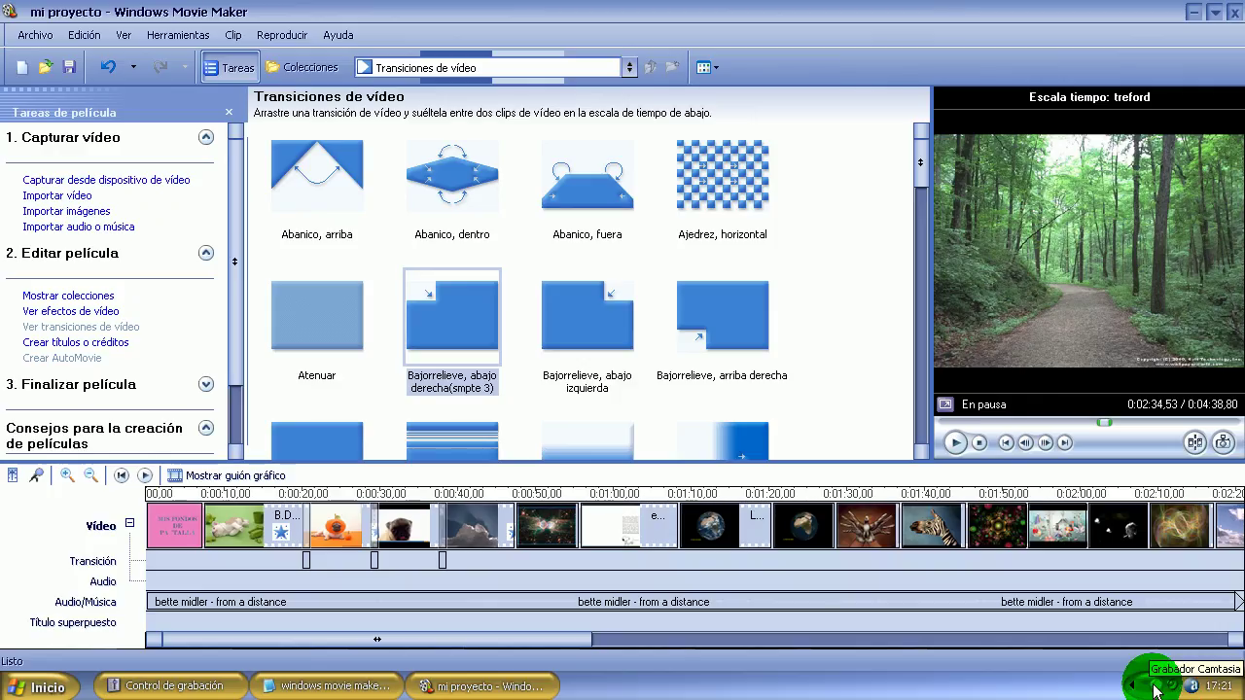
click(1125, 589)
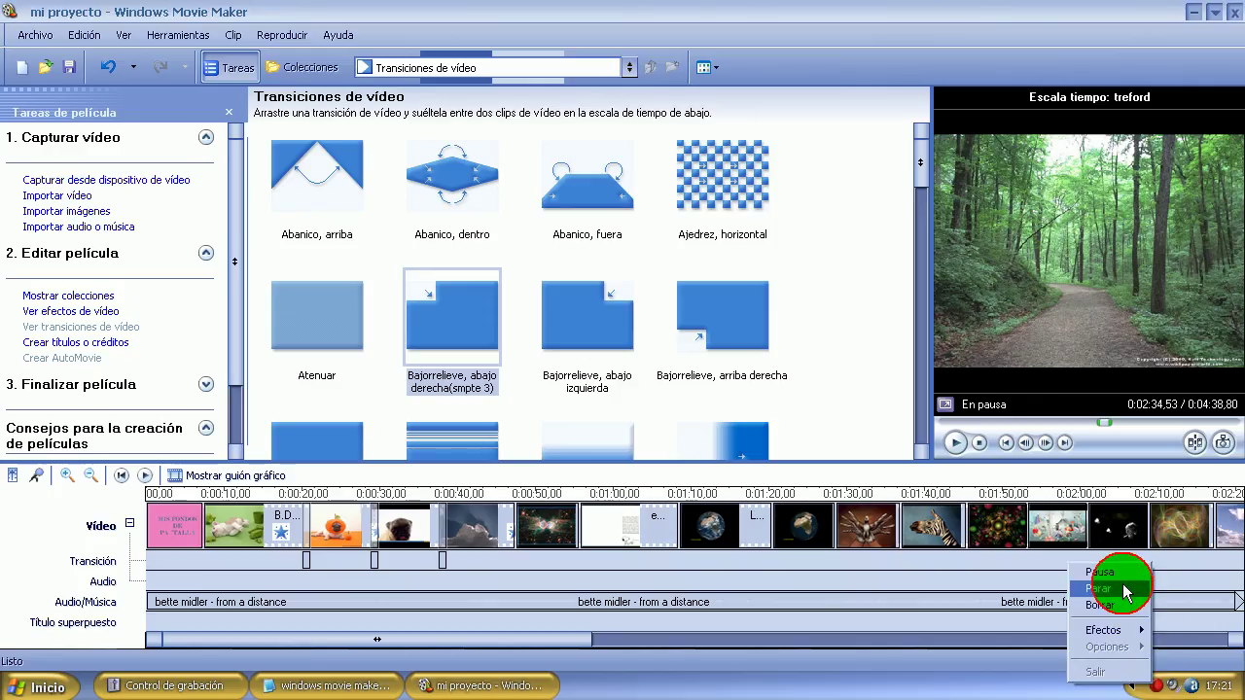